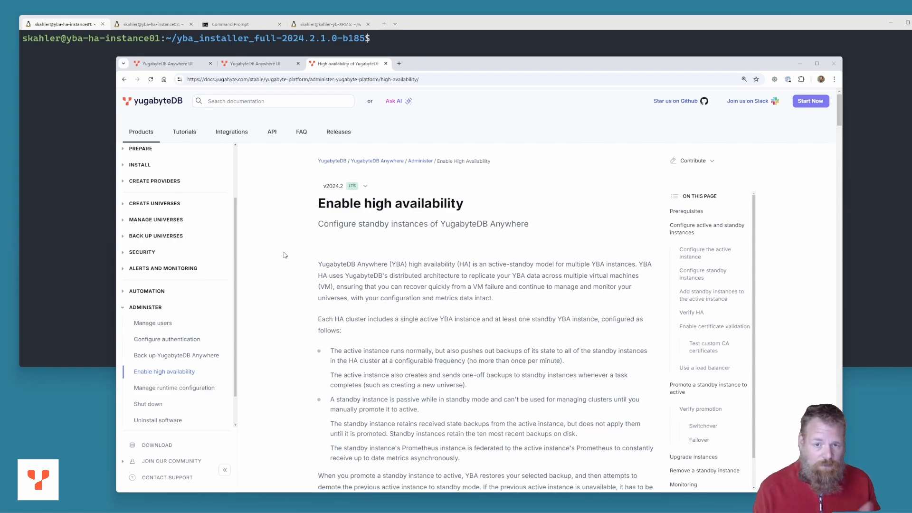
Review the high availability prerequisites on the YugabyteDB Docs page
click(204, 80)
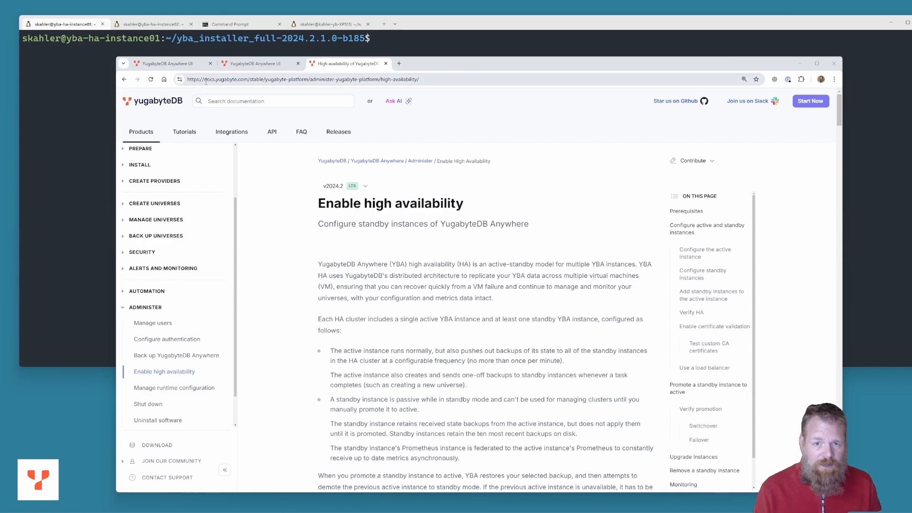
drag(204, 79, 238, 80)
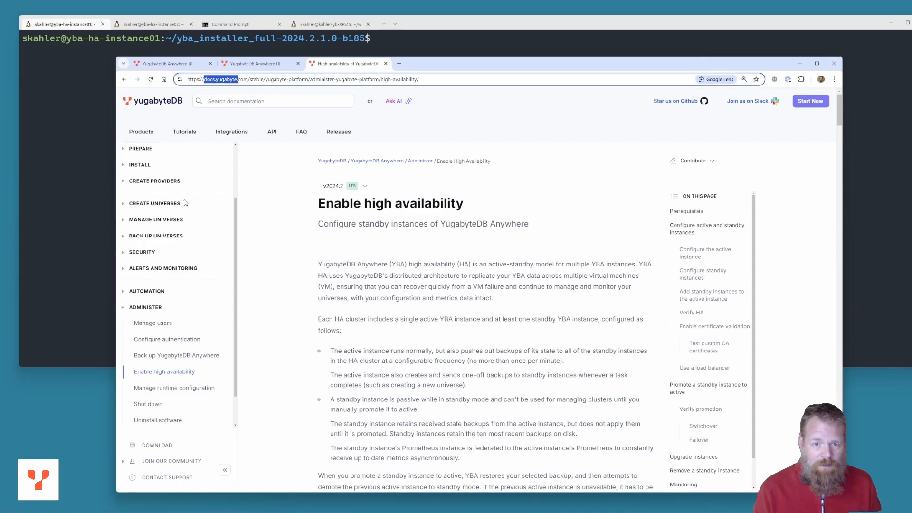
scroll(185, 207, up, 2)
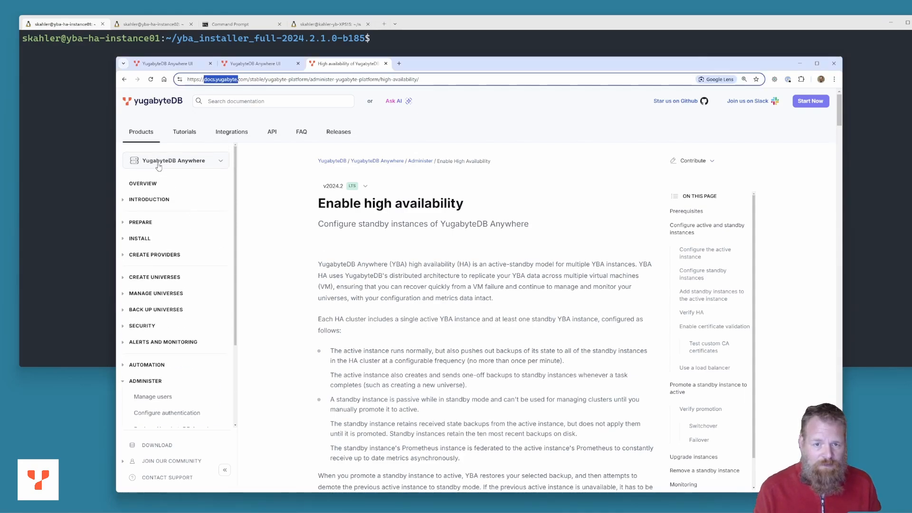
scroll(148, 285, down, 2)
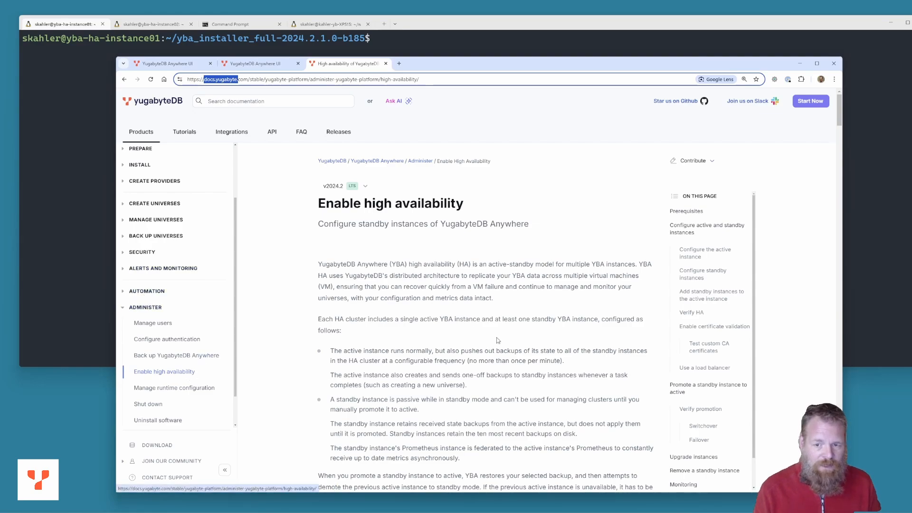
scroll(475, 317, down, 1)
scroll(475, 318, down, 3)
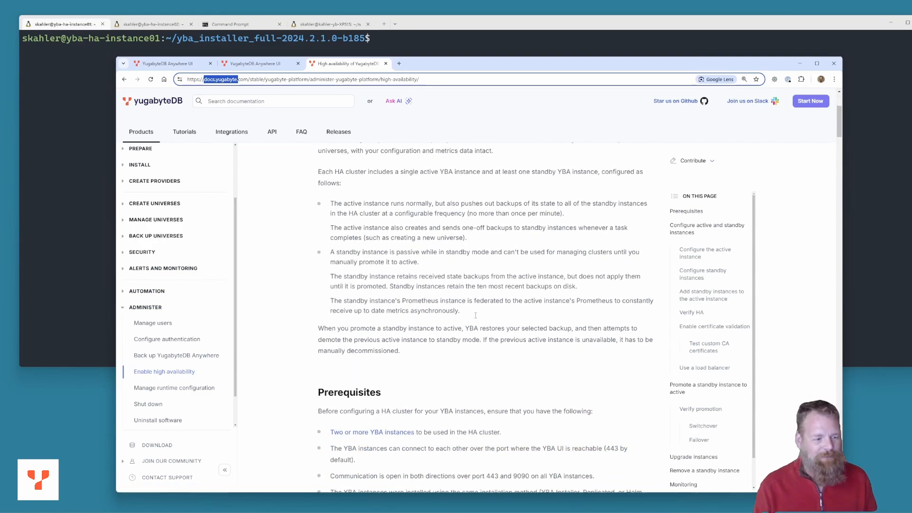
scroll(416, 235, down, 4)
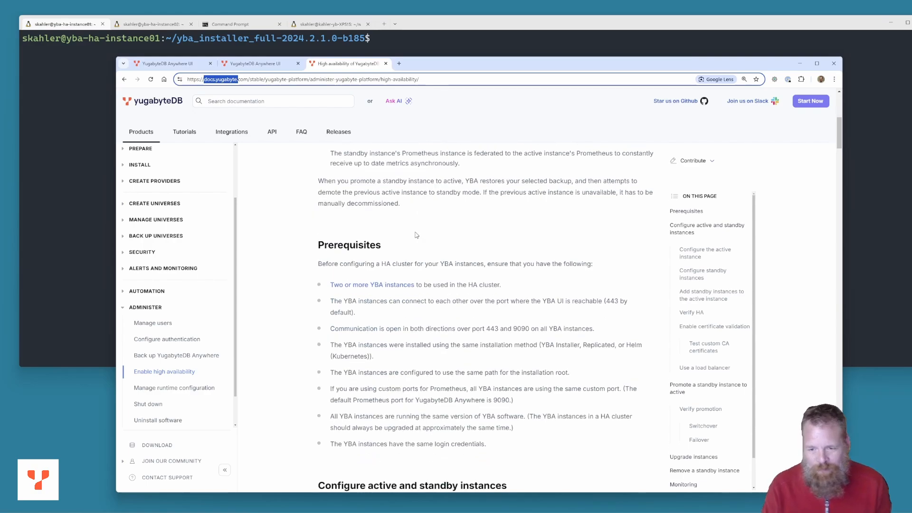
scroll(417, 234, down, 3)
scroll(404, 247, up, 10)
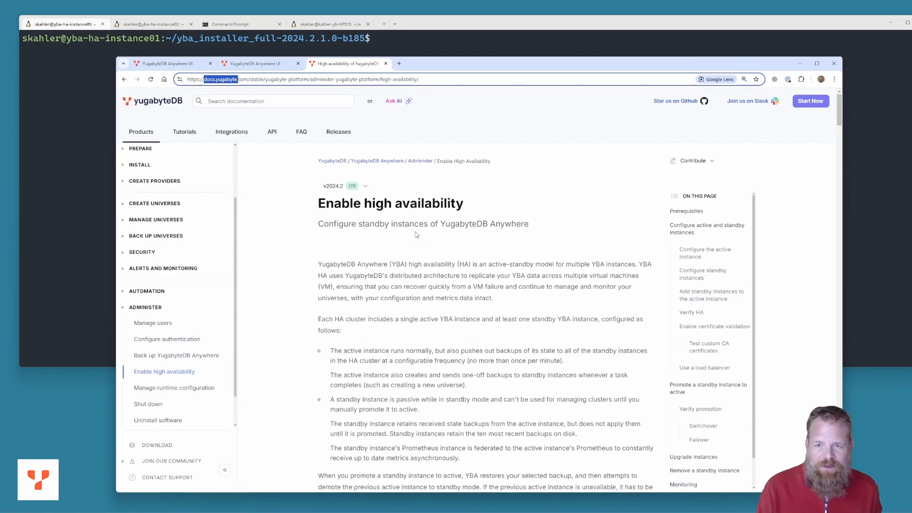
Check both YBA instances' High Availability pages, then bring the instance01 terminal forward
click(167, 63)
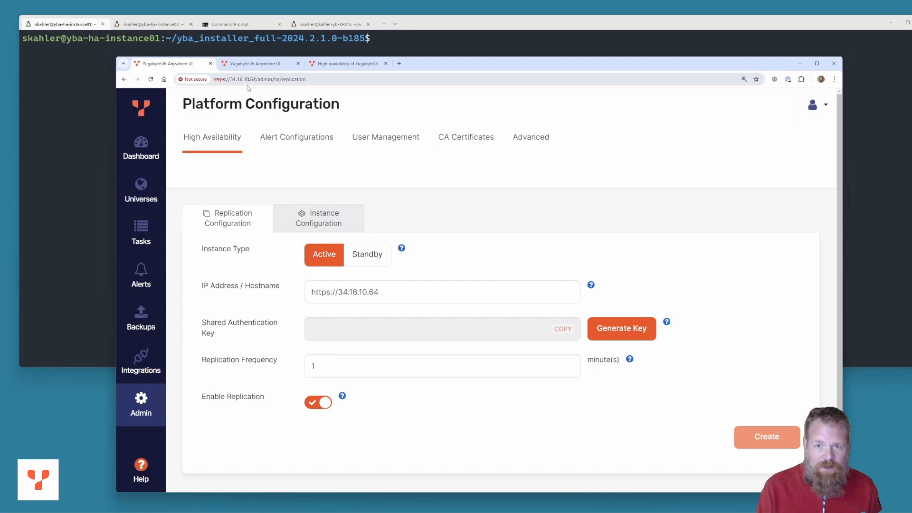
click(264, 64)
click(86, 76)
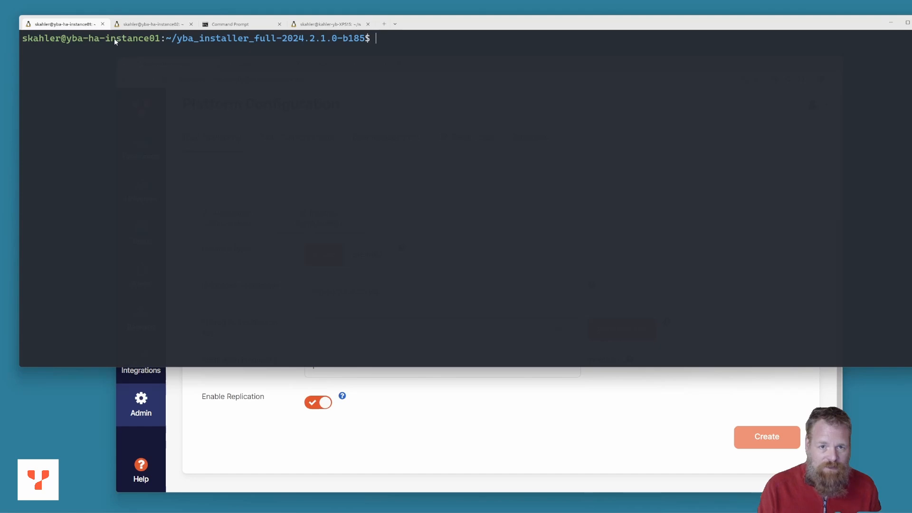
Run sudo yba-ctl status on instance01 and instance02 to confirm services are running
click(139, 27)
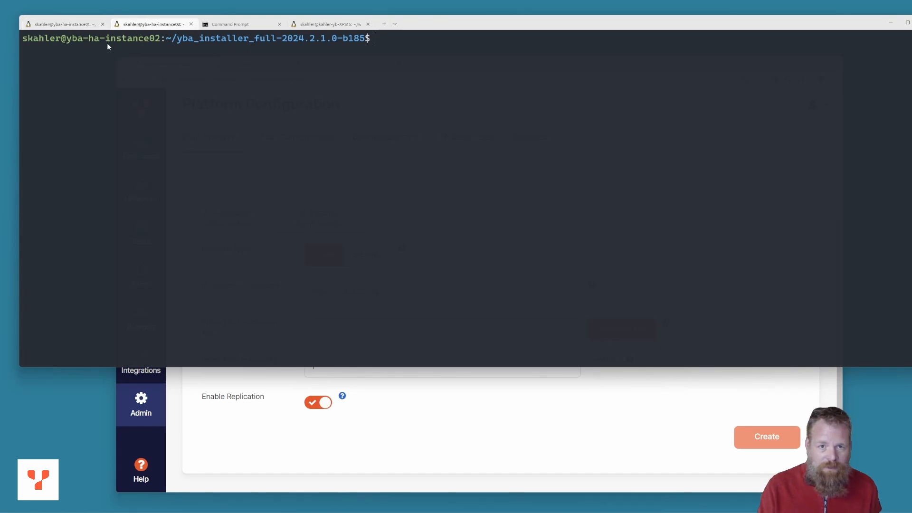
click(47, 25)
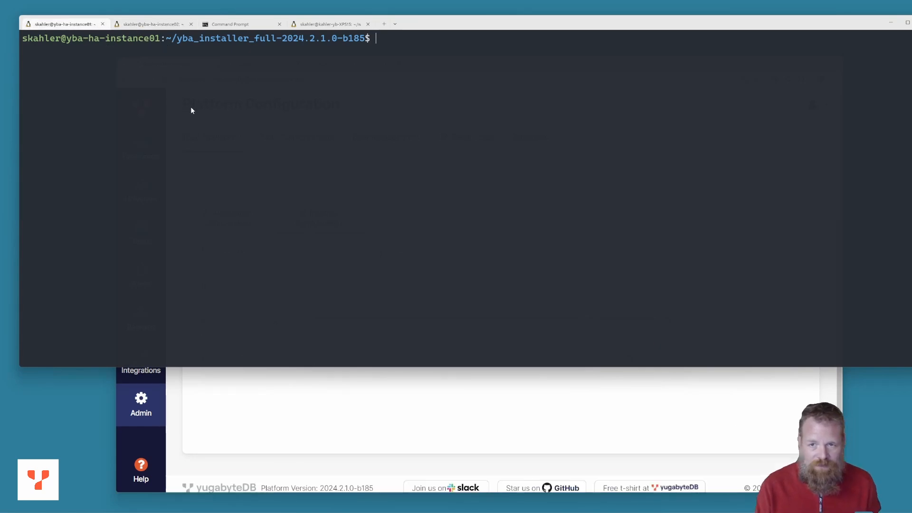
text(sudo )
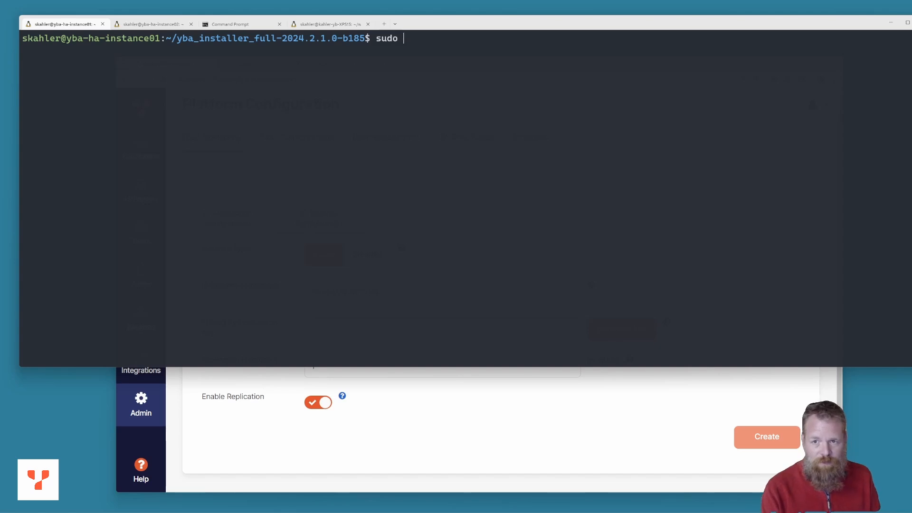
text(yba-ctl status)
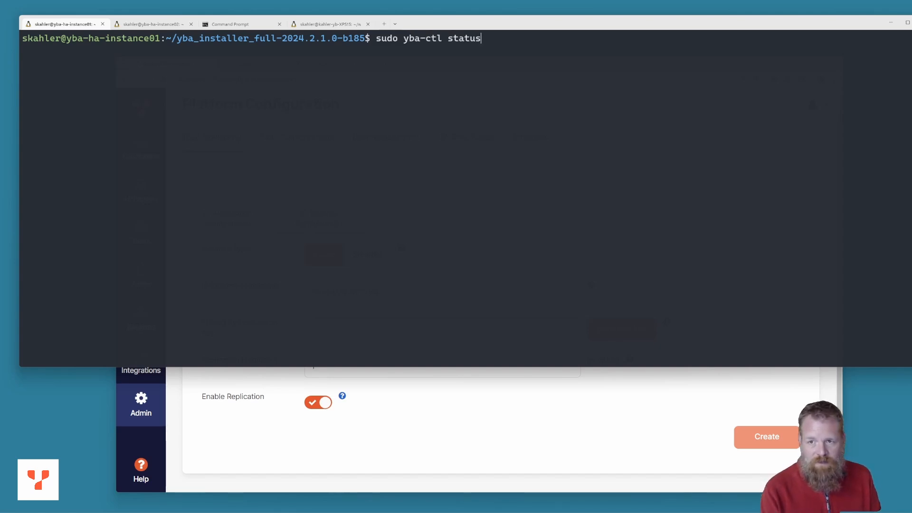
key(Return)
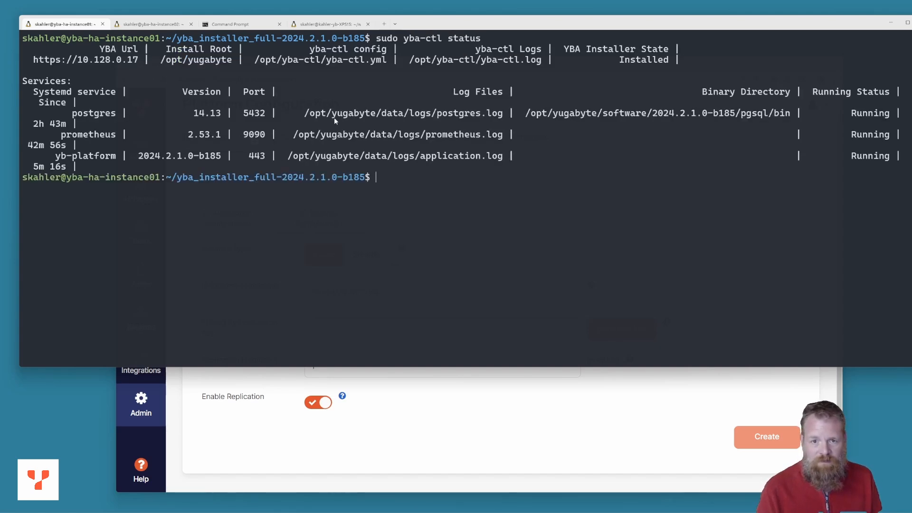
click(152, 24)
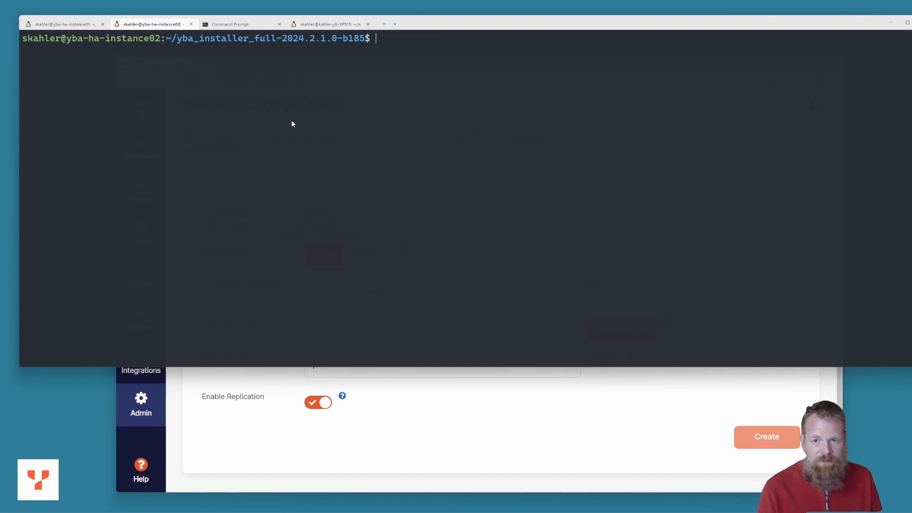
text(sudo yba)
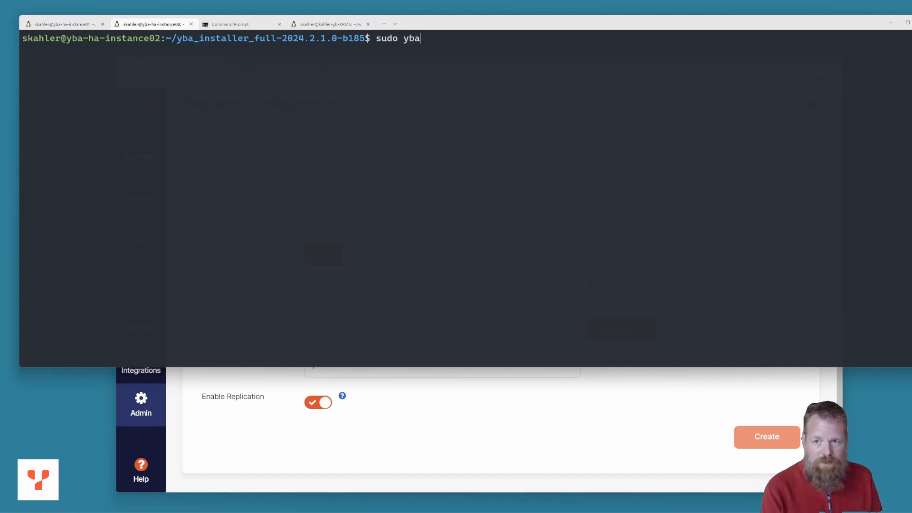
text(-ctl status)
key(Return)
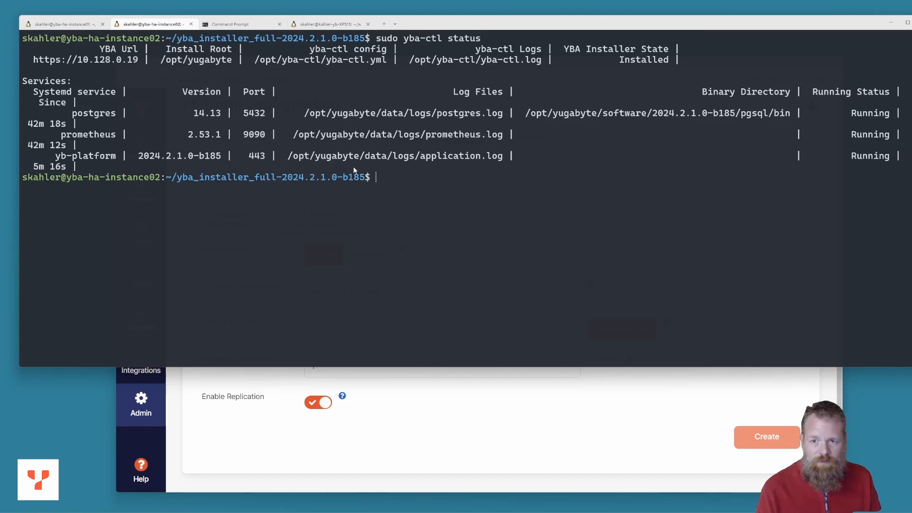
Run ip a on instance02 and instance01 to list their network addresses
text(ip a)
key(Return)
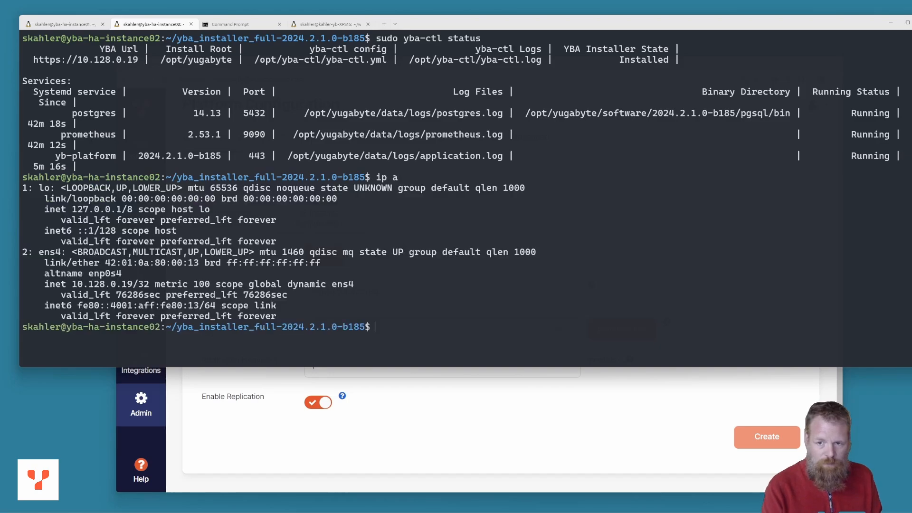
click(65, 24)
text(ip a)
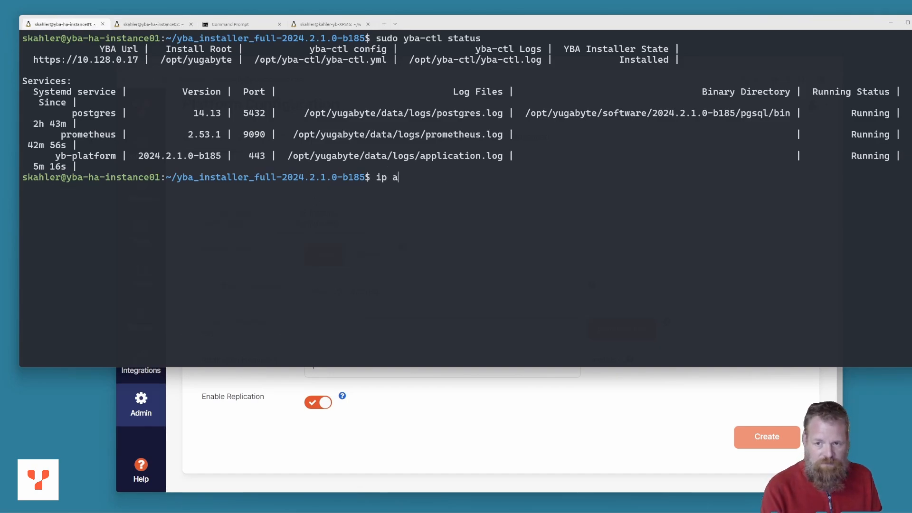
key(Return)
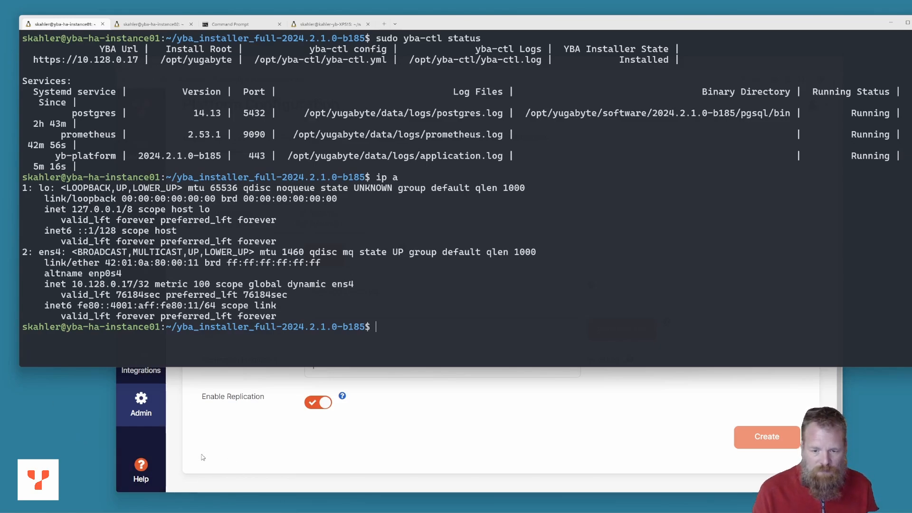
Copy instance01's private IP 10.128.0.17 from the terminal and inspect the HA form's address
click(204, 476)
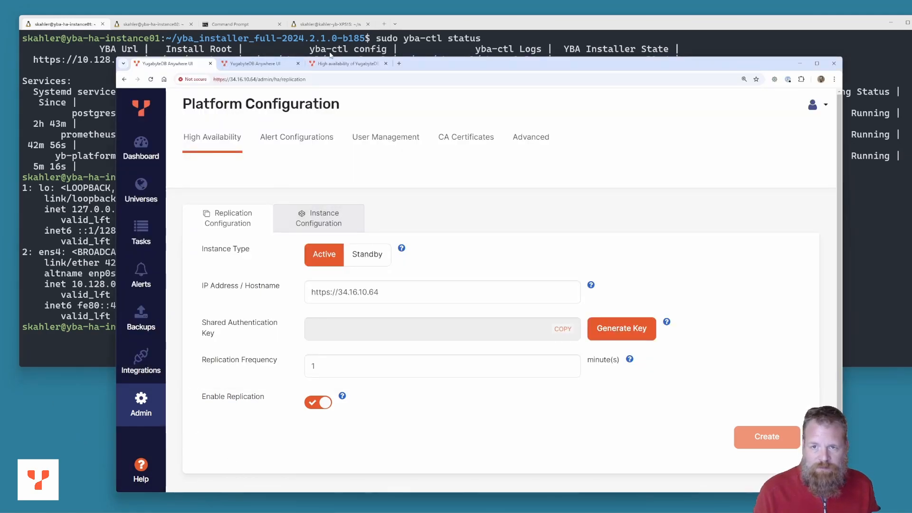
click(344, 63)
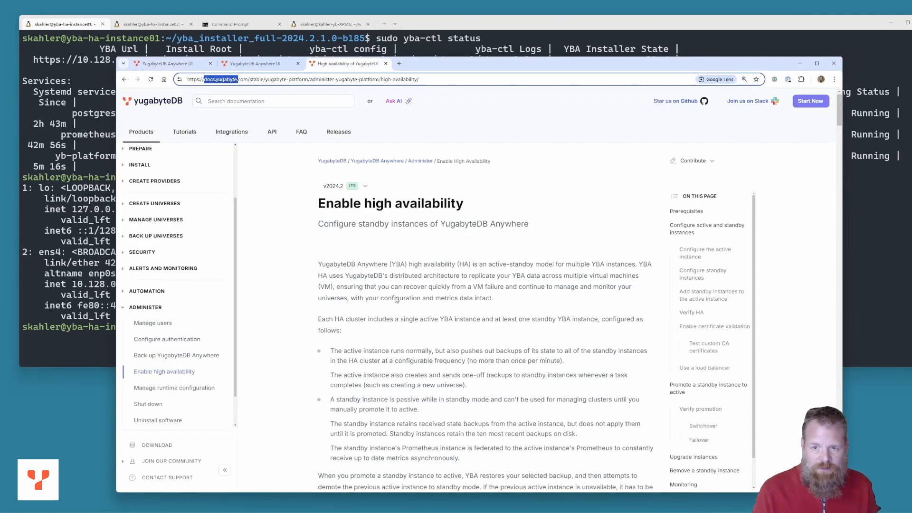
click(164, 63)
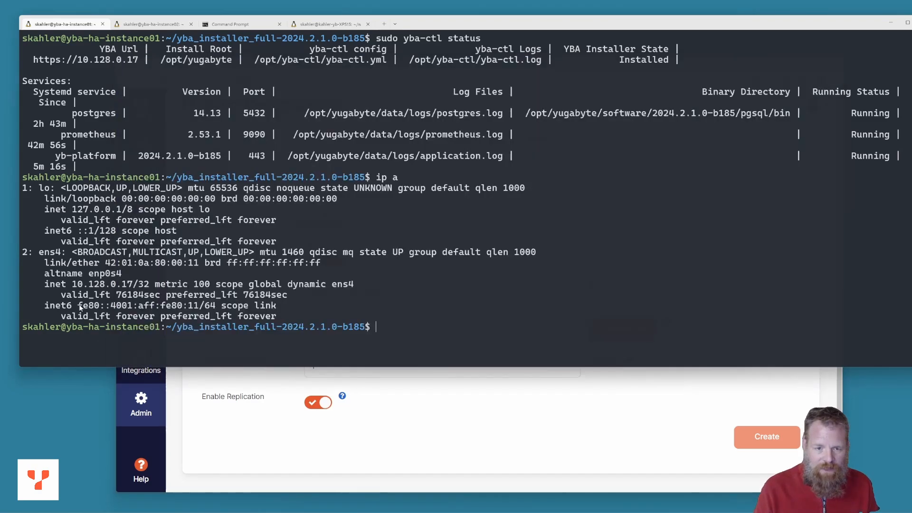
click(74, 285)
drag(73, 284, 134, 285)
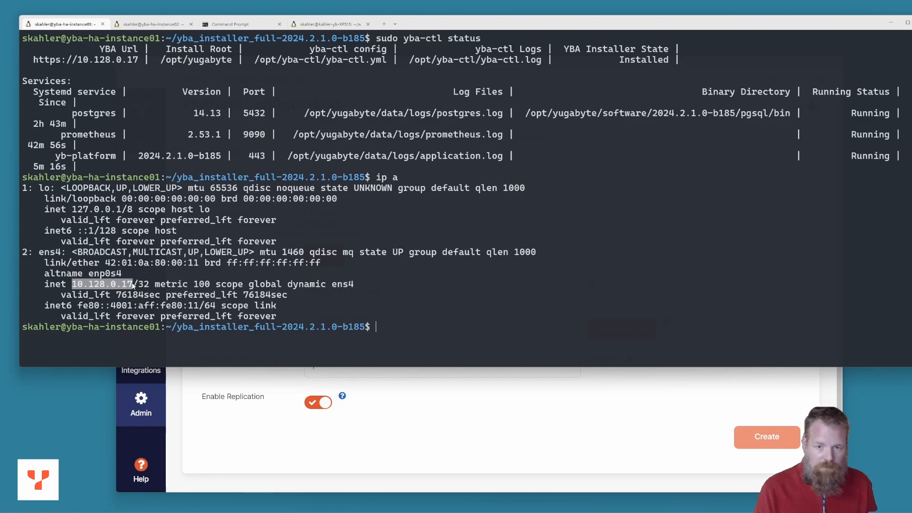
key(ctrl+c)
click(223, 481)
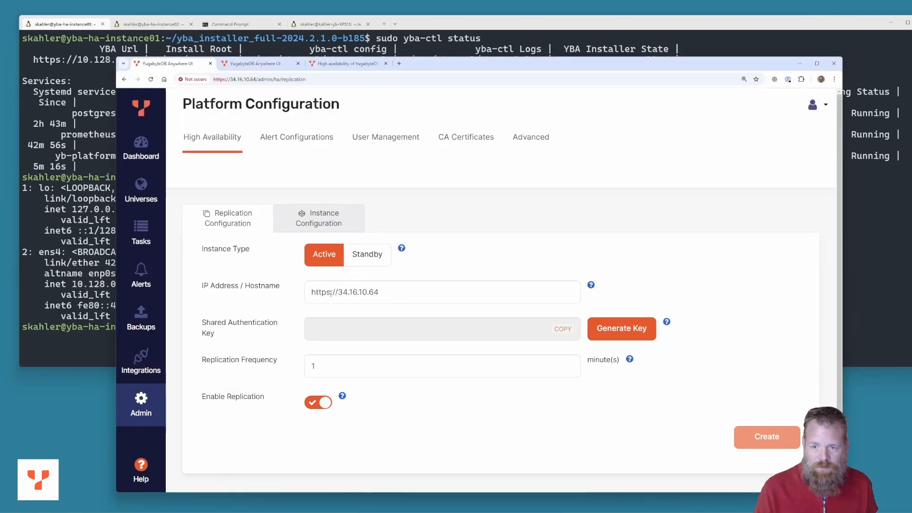
drag(338, 292, 436, 300)
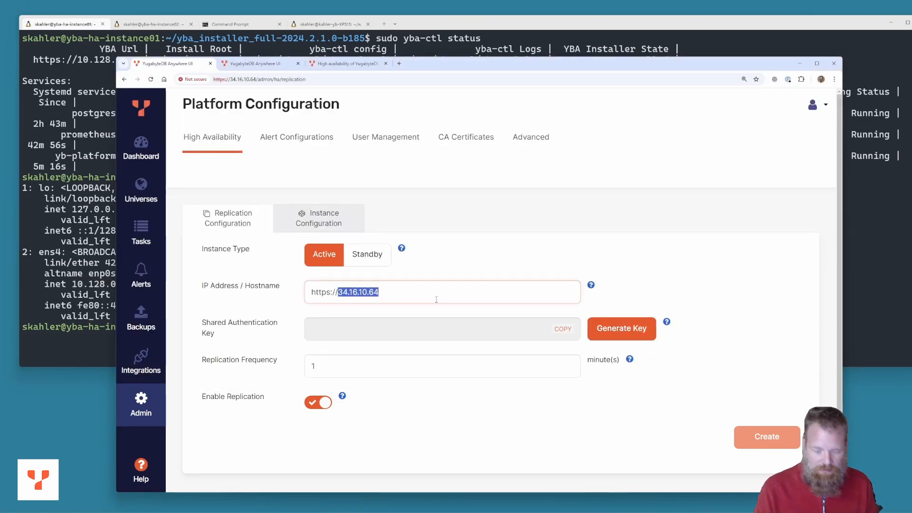
click(388, 290)
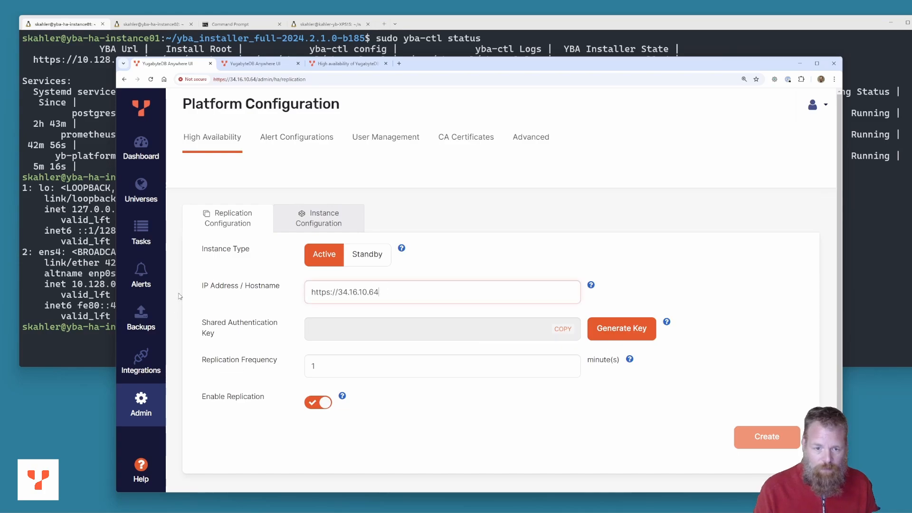
Replace the public address in IP Address / Hostname with 10.128.0.17
click(106, 341)
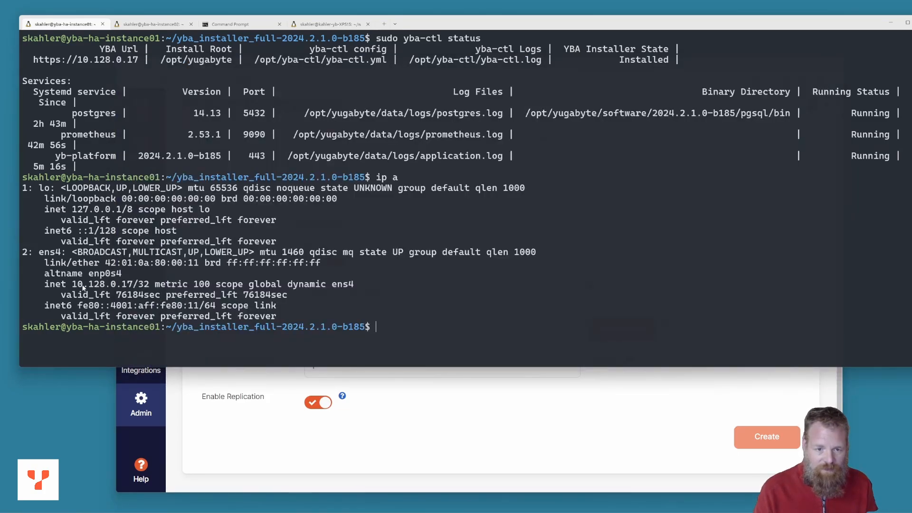
drag(73, 286, 132, 285)
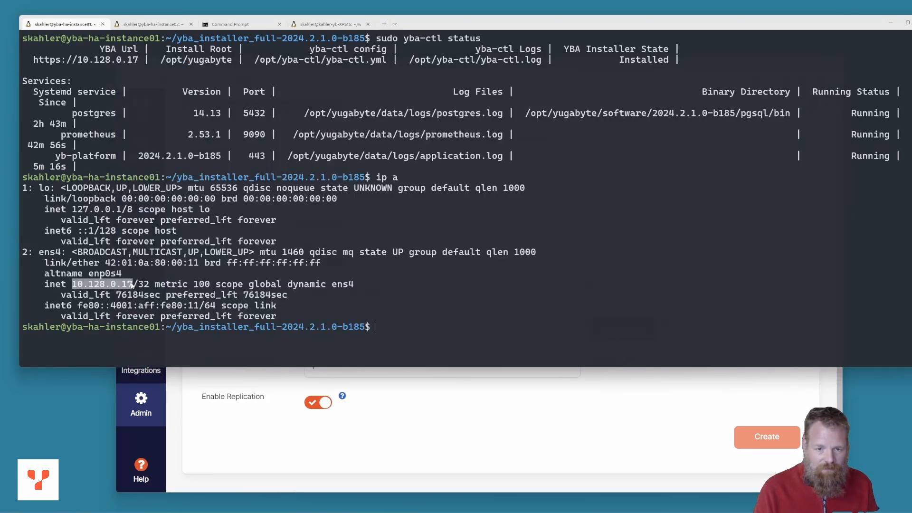
key(ctrl+c)
click(228, 425)
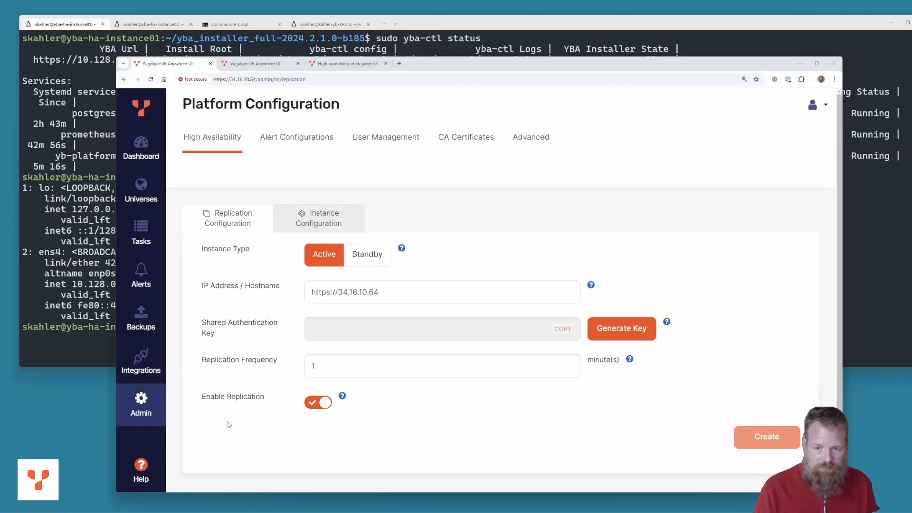
drag(336, 294, 392, 294)
key(ctrl+v)
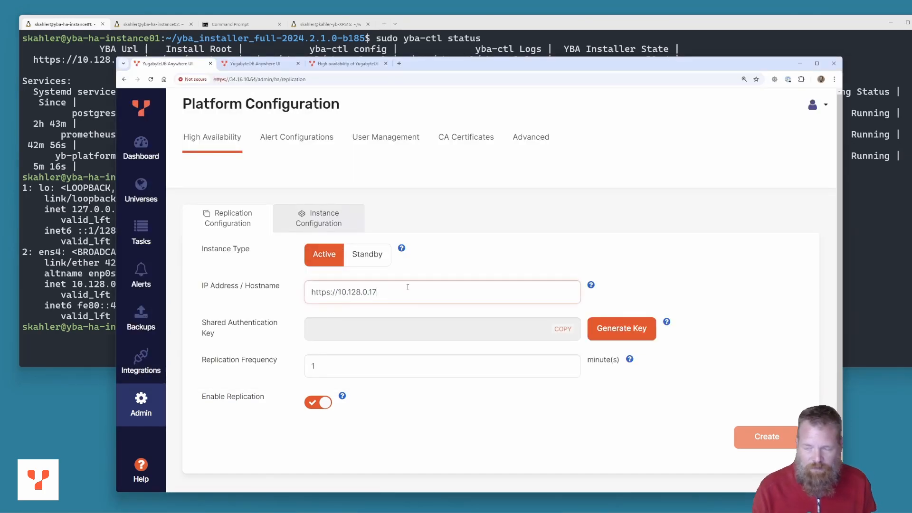
Generate a shared authentication key on the active instance's HA form
click(619, 335)
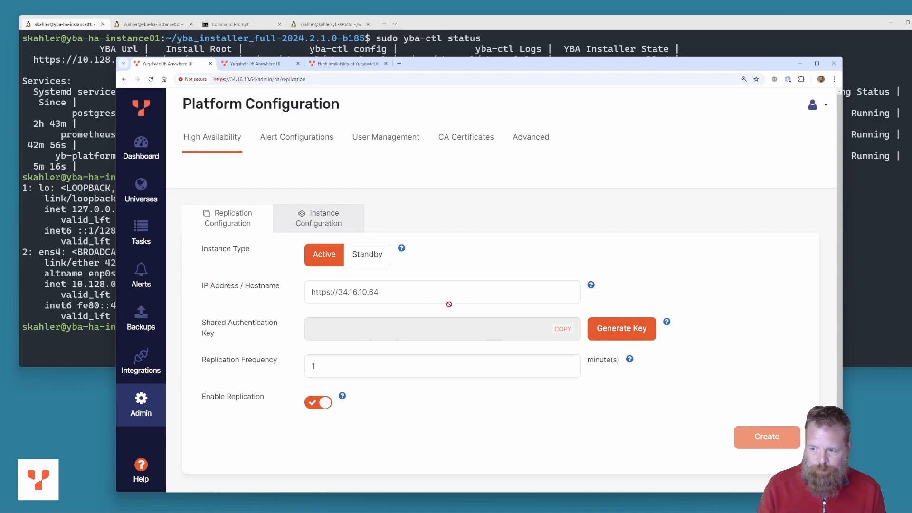
Generate a new shared key and replace the hostname's public address with 10.128.0.17
click(614, 330)
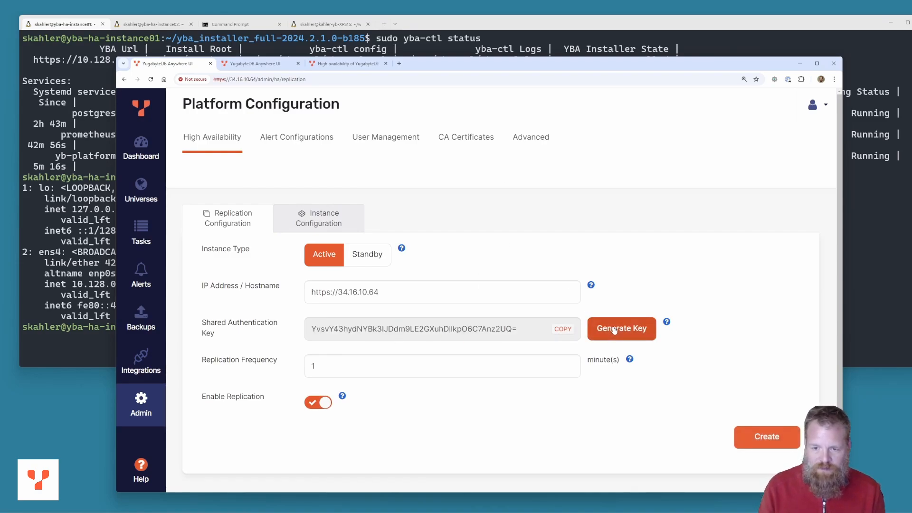
double_click(341, 293)
key(ctrl+v)
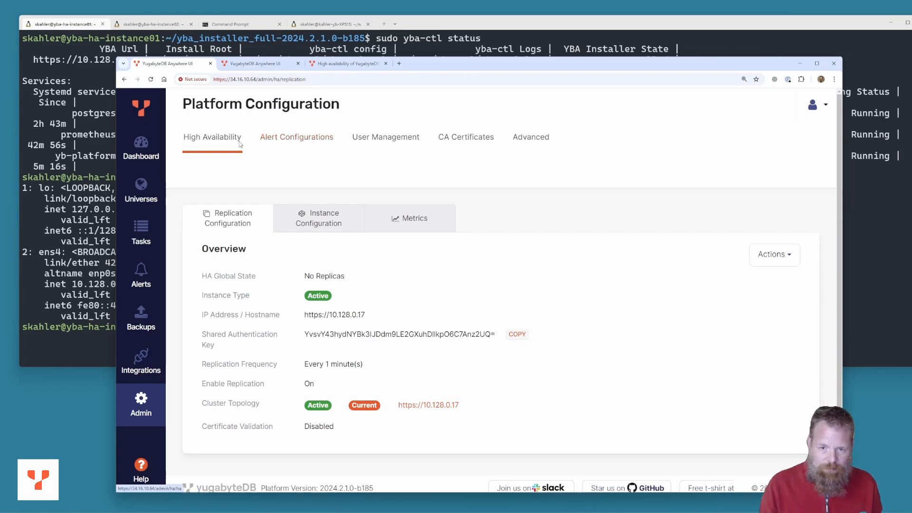
Set the second instance to Standby with its hostname changed to 10.128.0.19
click(254, 64)
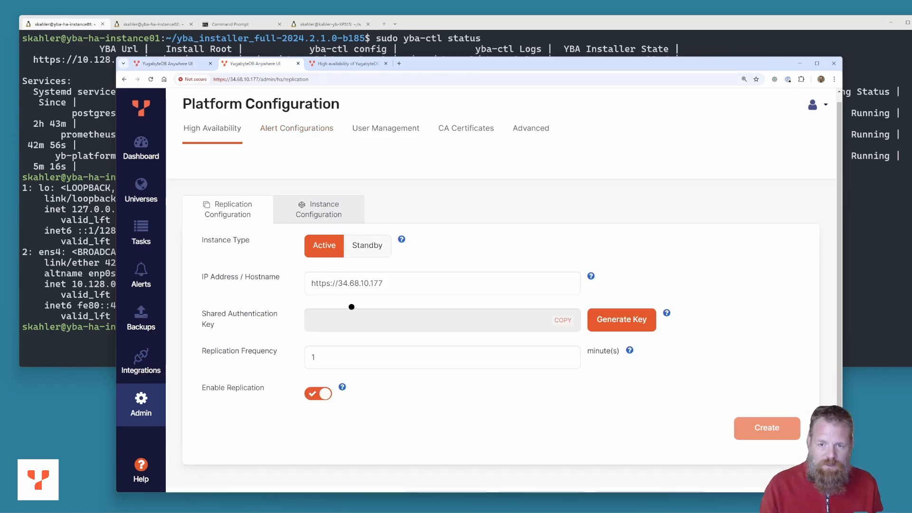
click(367, 245)
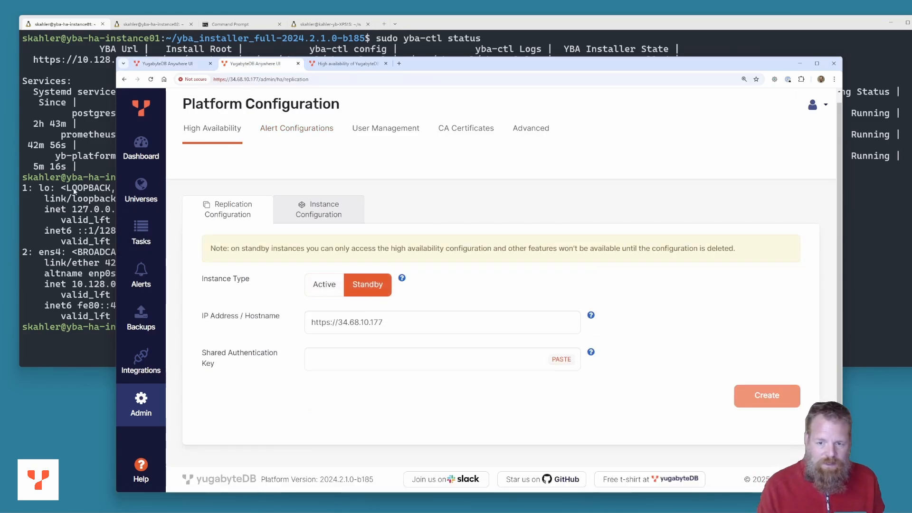
click(61, 317)
click(151, 23)
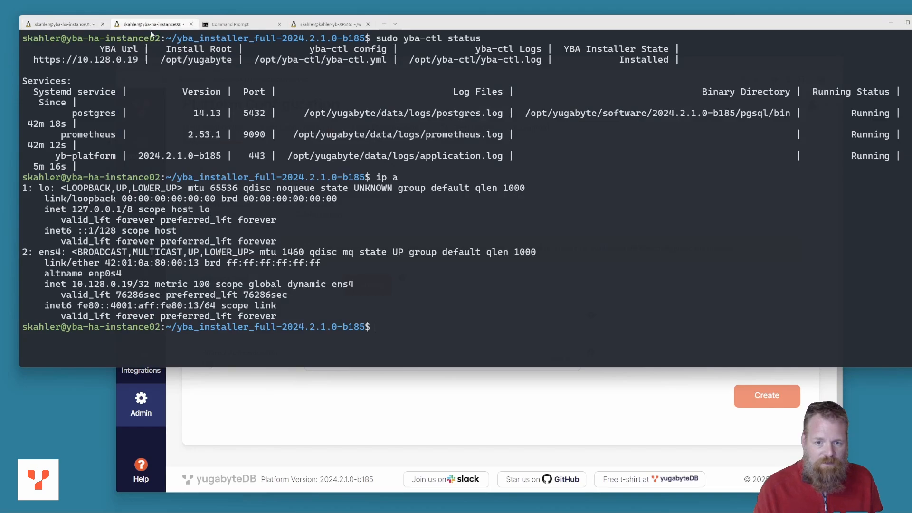
drag(73, 287, 131, 288)
key(ctrl+c)
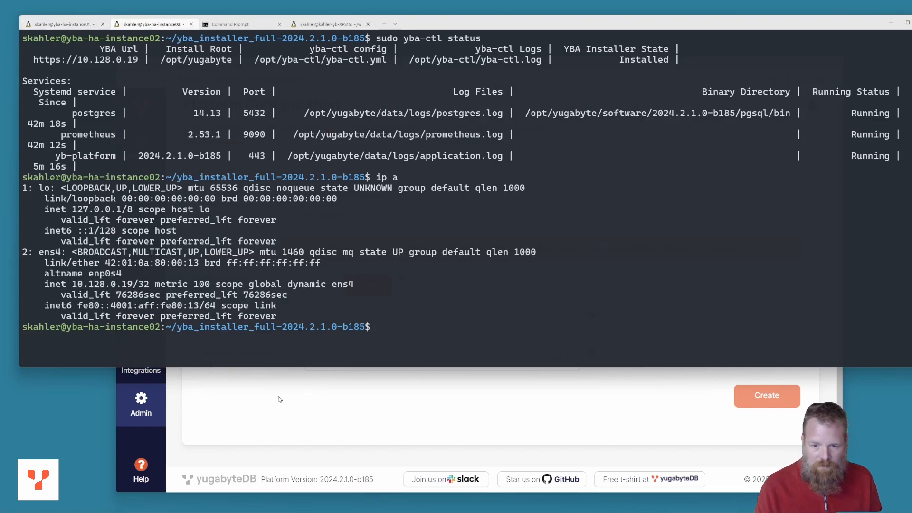
click(281, 448)
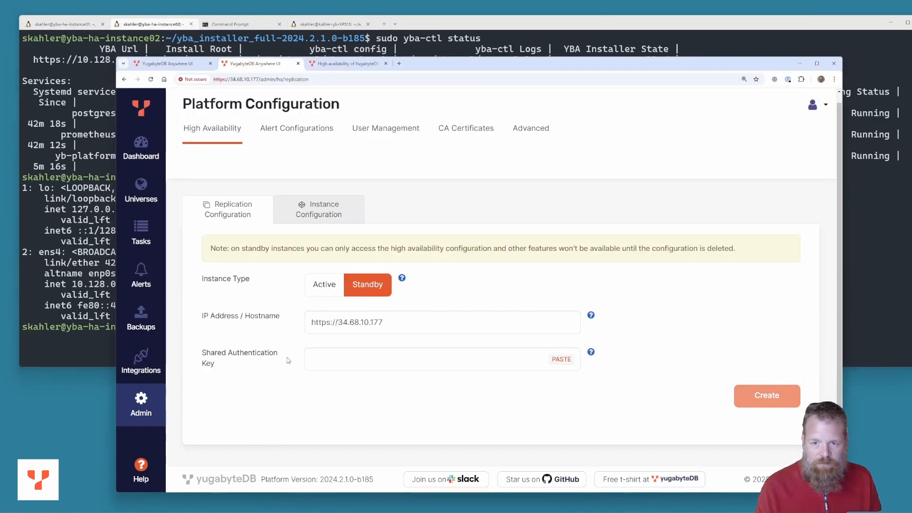
double_click(340, 323)
key(ctrl+v)
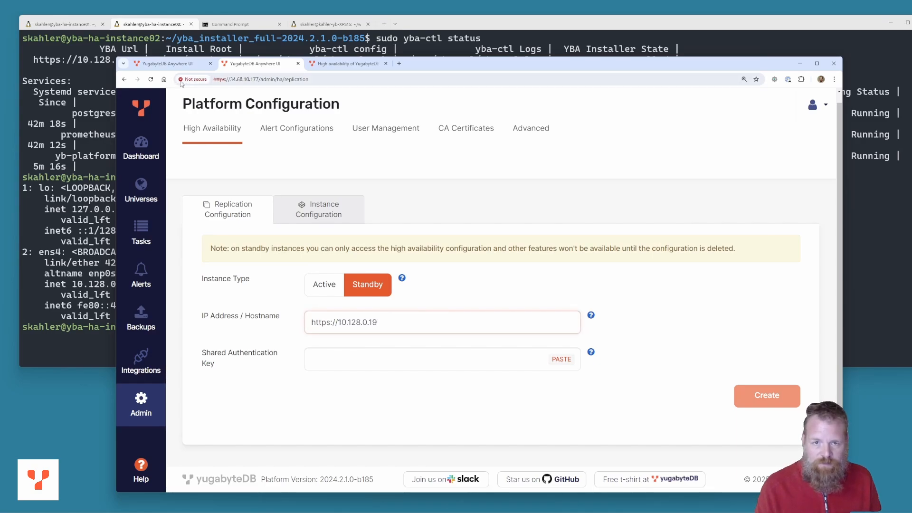
Copy the active instance's shared key into the standby form and create the standby configuration
click(168, 64)
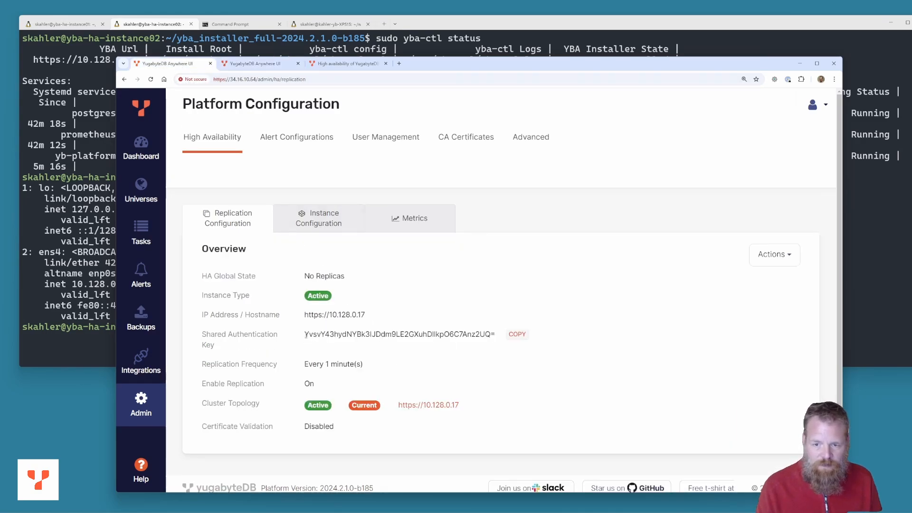
drag(304, 334, 495, 335)
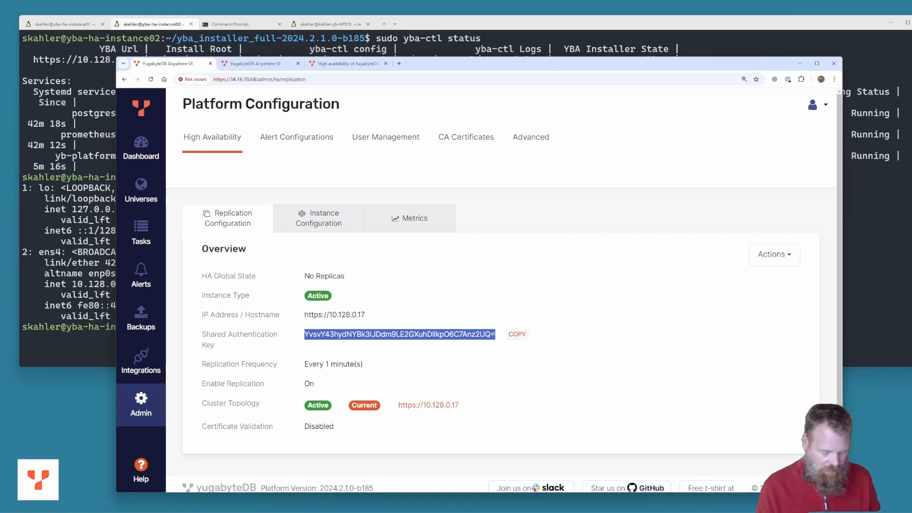
click(239, 67)
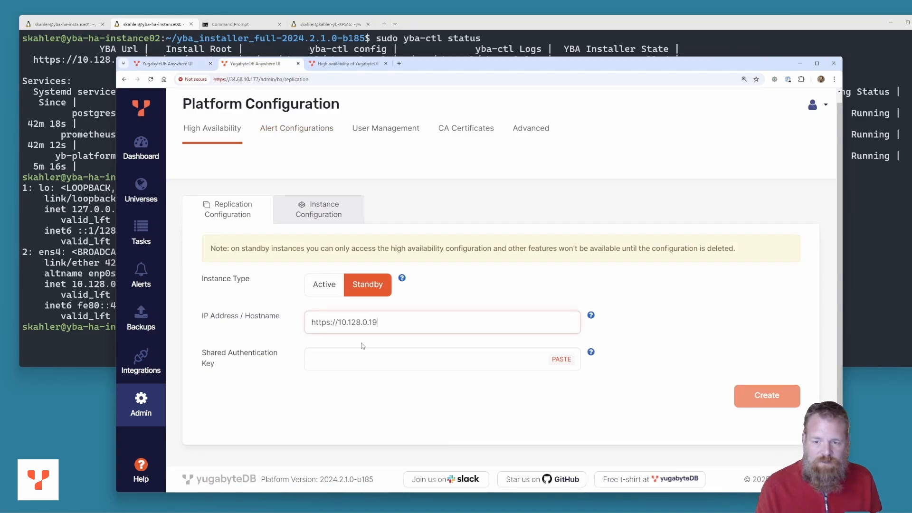
click(363, 357)
key(ctrl+v)
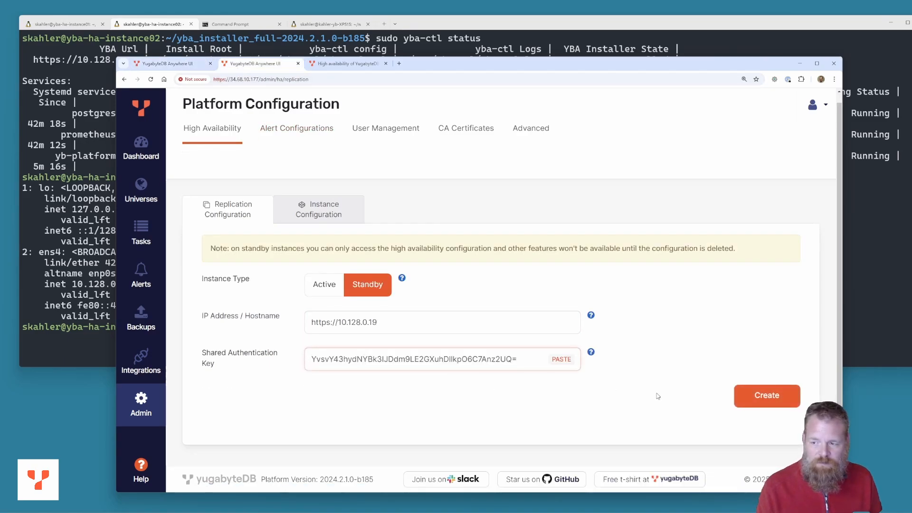
click(766, 397)
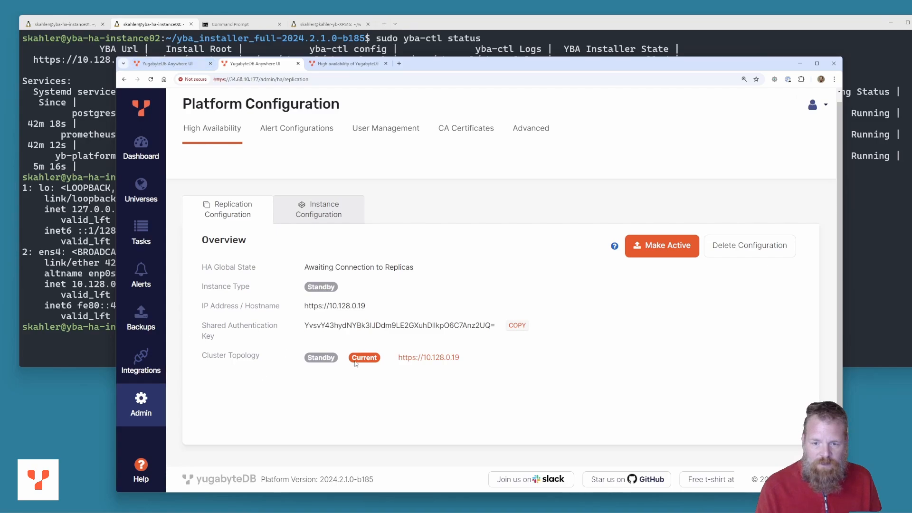
drag(462, 358, 398, 358)
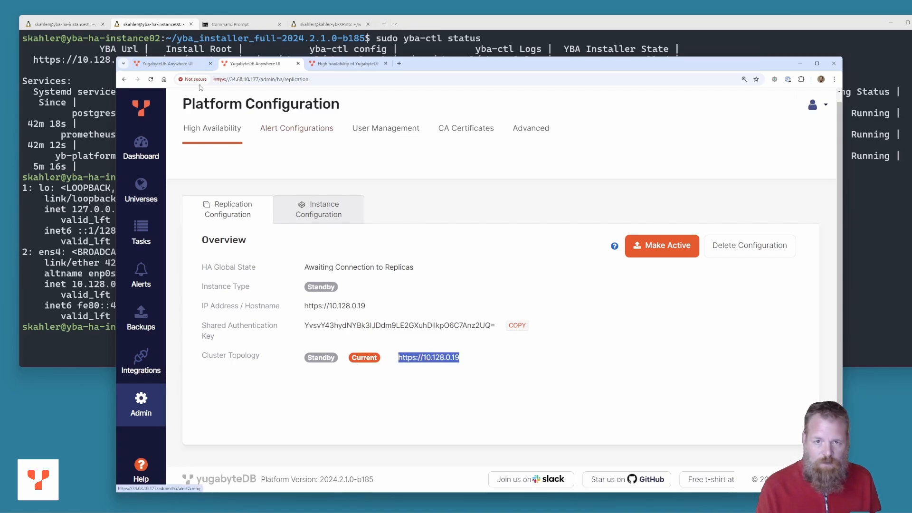
click(184, 65)
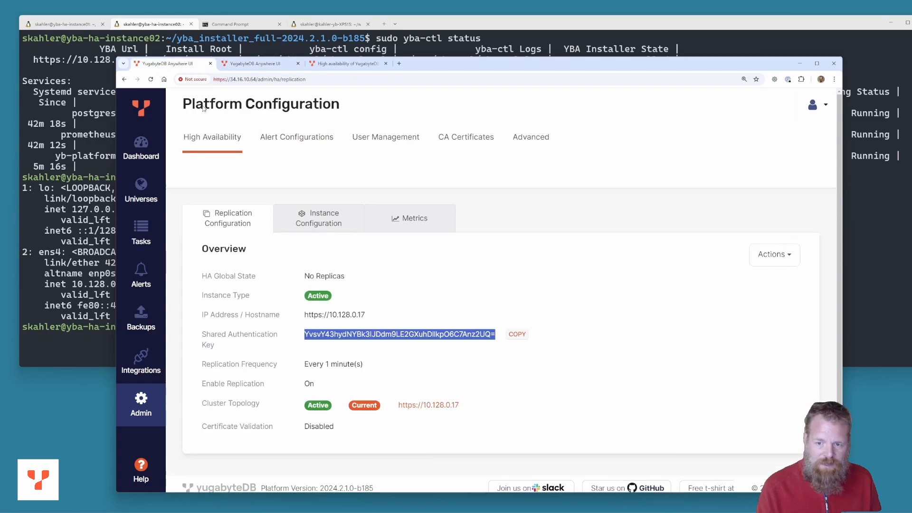
click(311, 220)
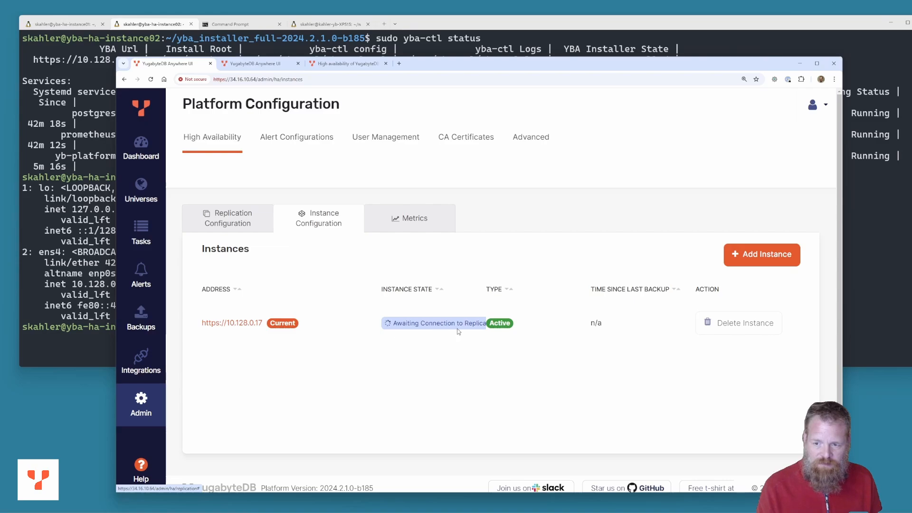
click(753, 257)
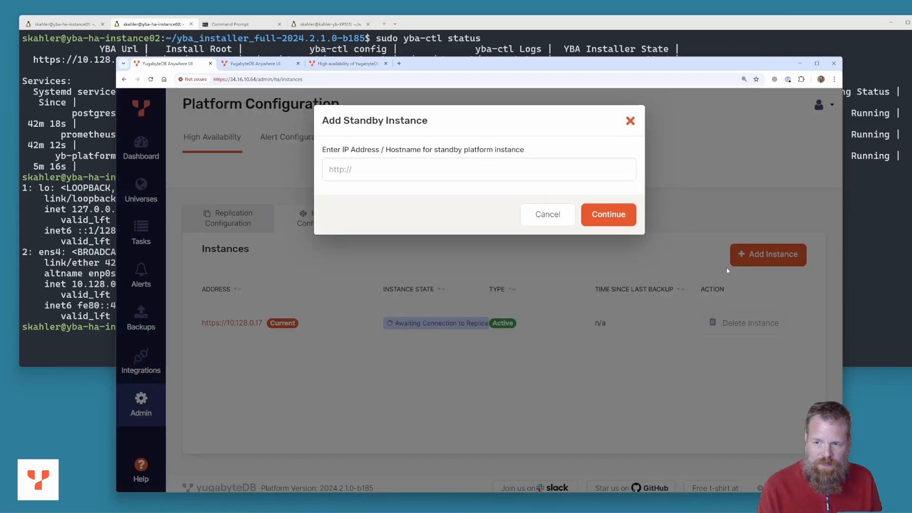
click(392, 175)
key(ctrl+v)
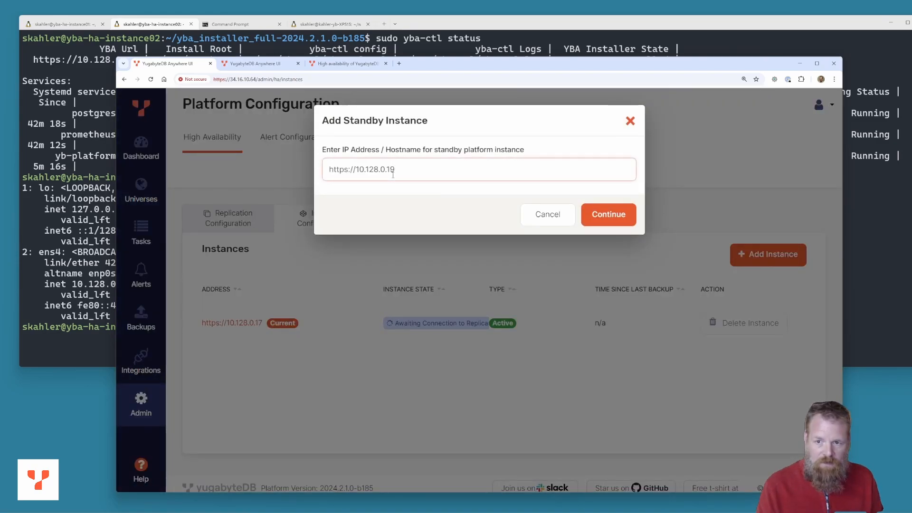
click(612, 220)
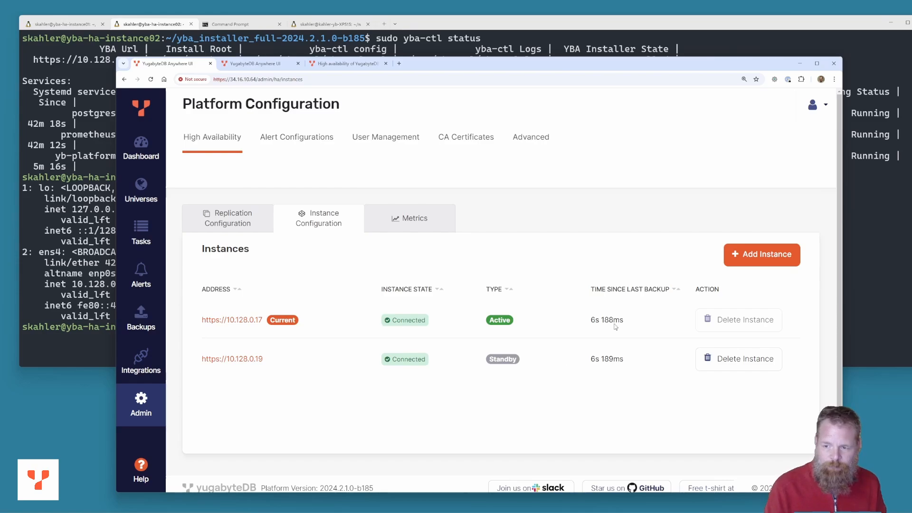
Compare both instances' Instance and Replication Configuration views to confirm 10.128.0.17 active, 10.128.0.19 standby
click(257, 64)
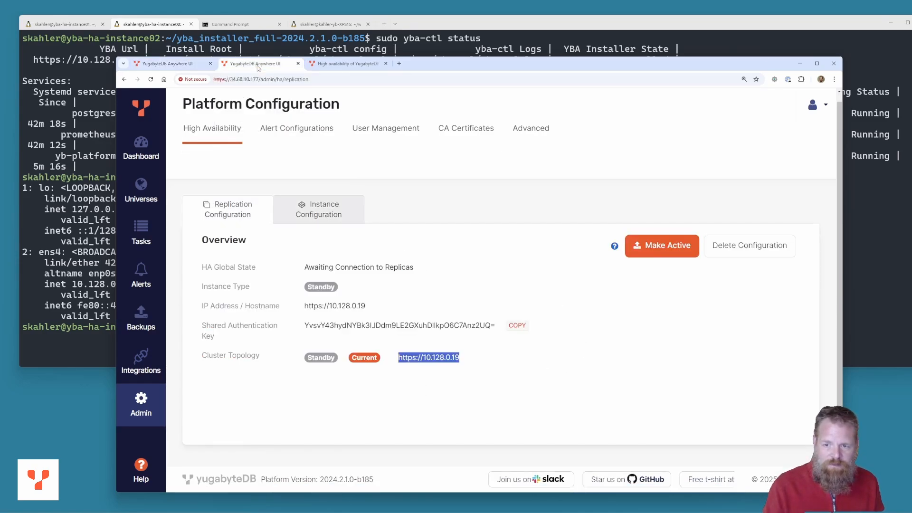
click(328, 217)
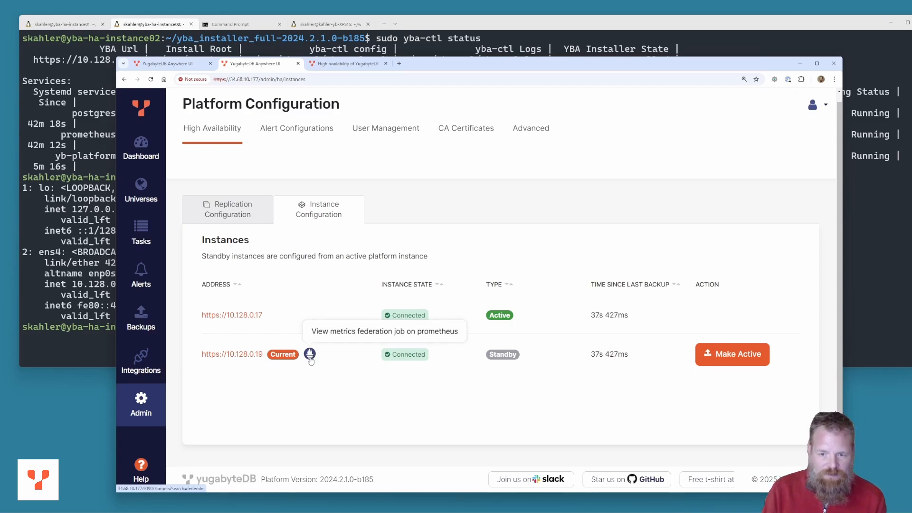
click(239, 212)
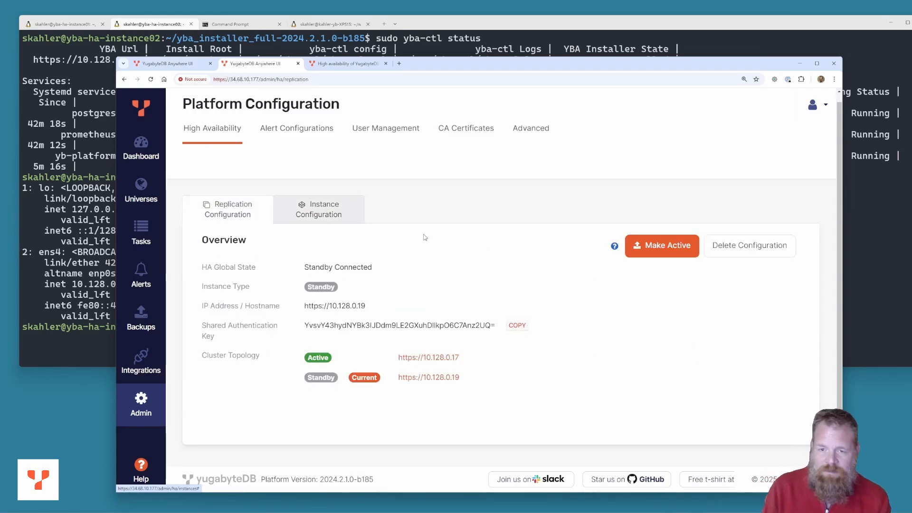
click(180, 63)
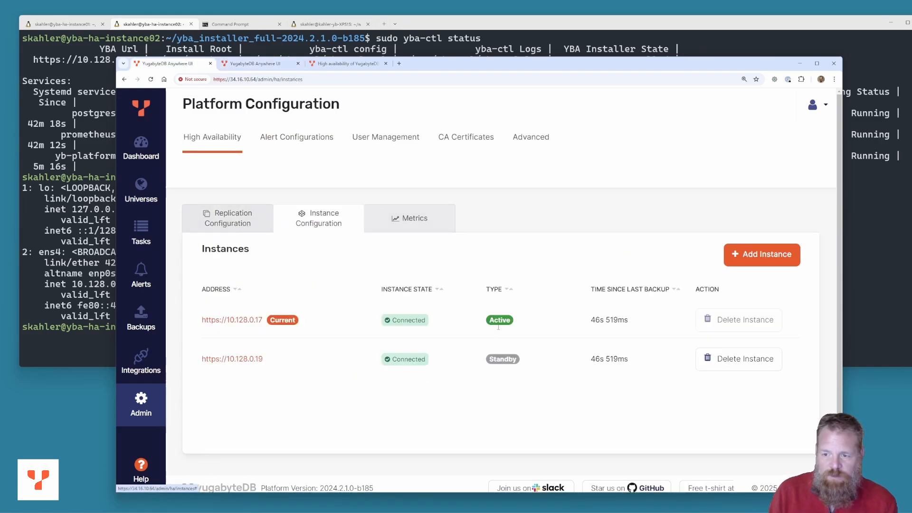
click(230, 225)
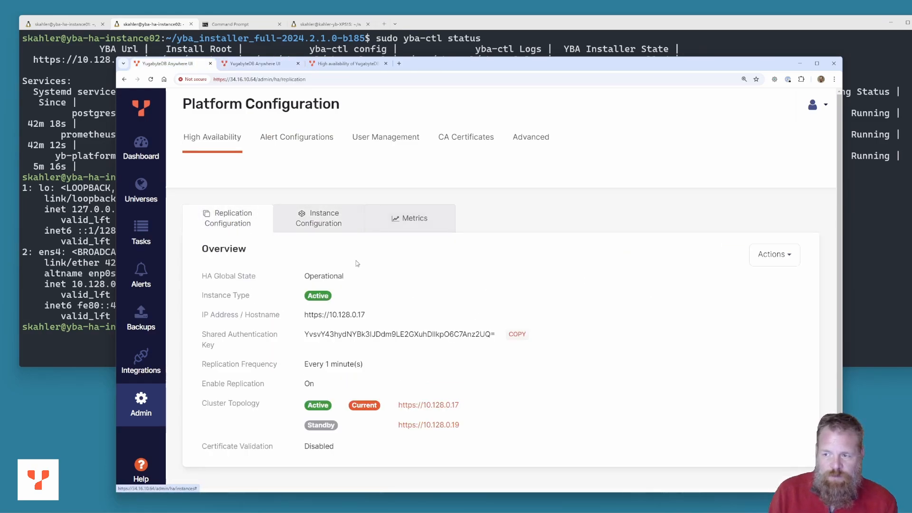
click(241, 65)
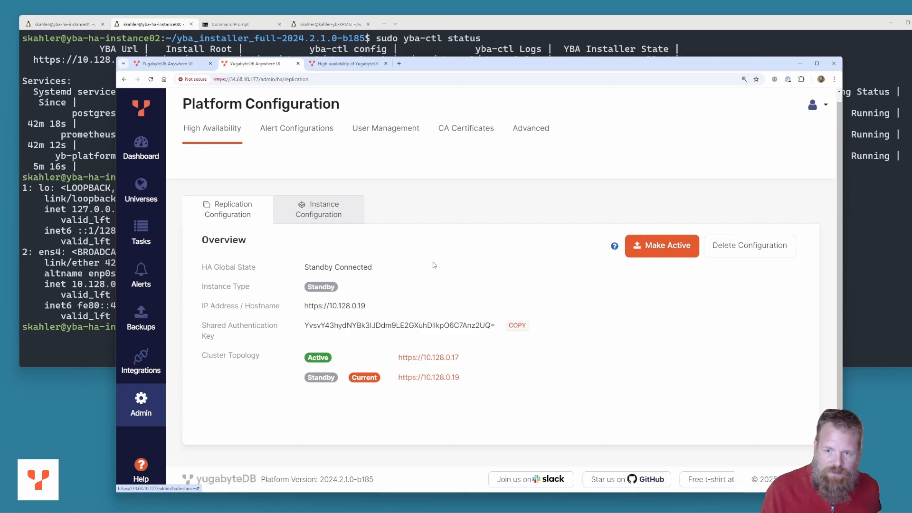
Promote standby 10.128.0.19 to active from the Feb-14-2025 backup, confirming with PROMOTE
click(171, 64)
click(245, 64)
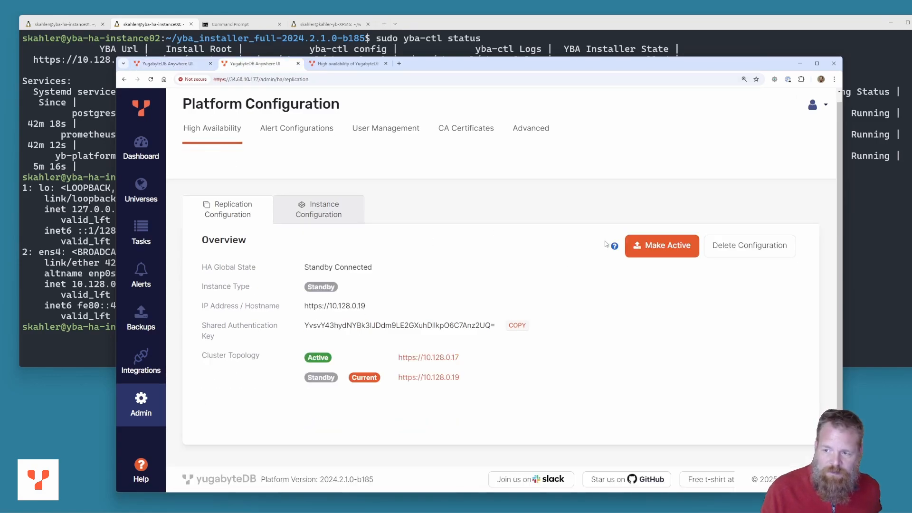
click(666, 248)
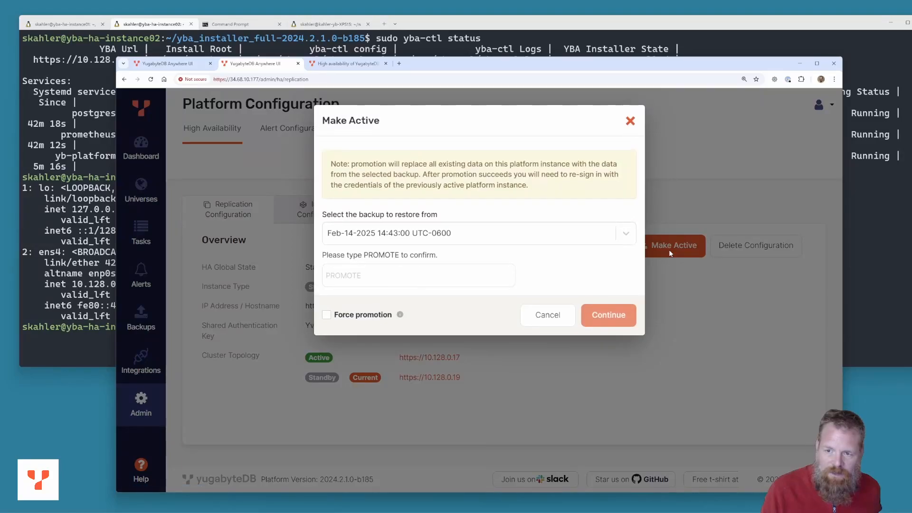
click(627, 235)
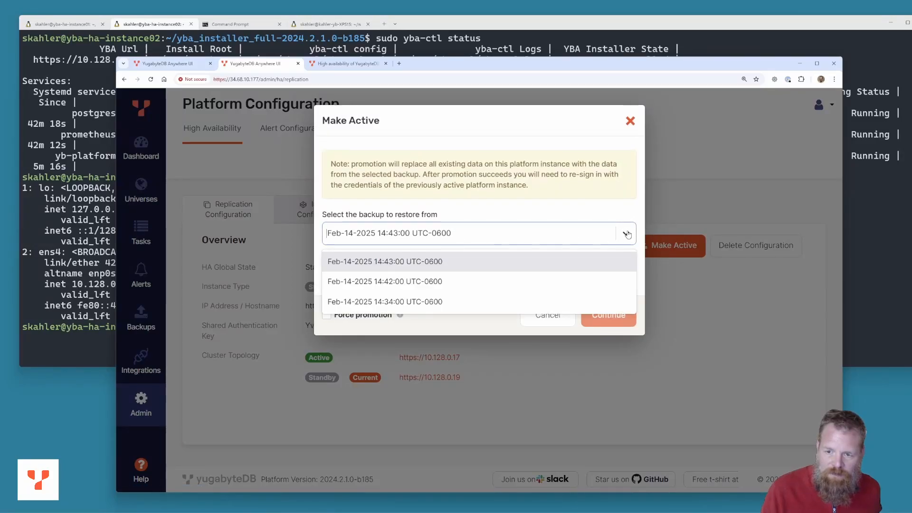
click(627, 234)
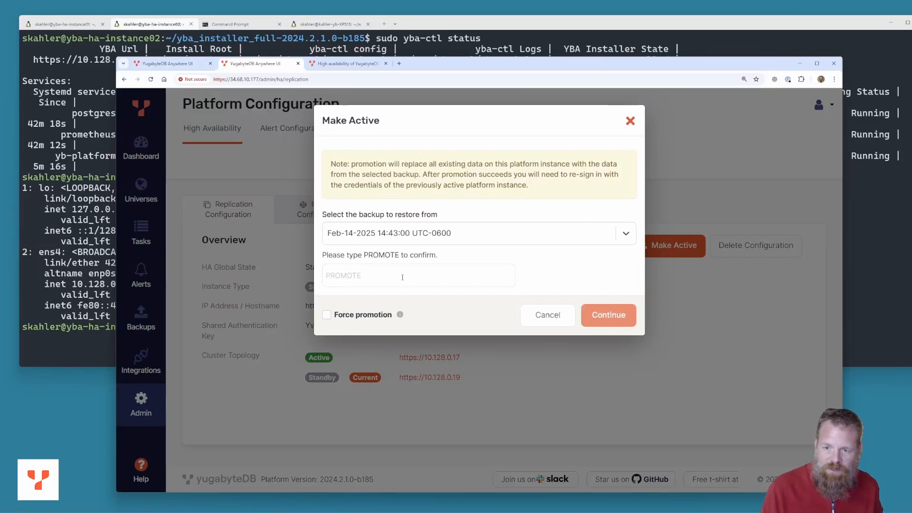
click(457, 269)
text(PROMOTE)
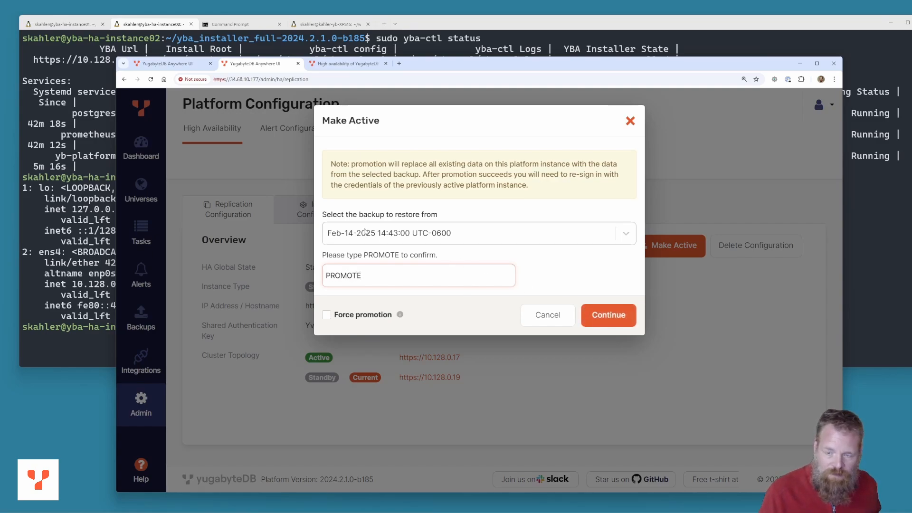
click(608, 315)
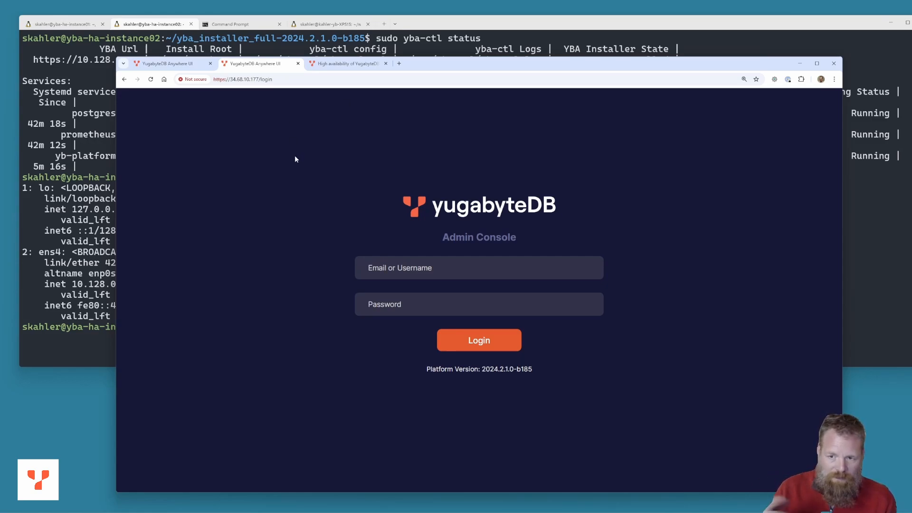
Reload demoted instance 10.128.0.17 and check its Universes, Dashboard, Tasks and Admin pages, then return to the promoted instance
click(161, 64)
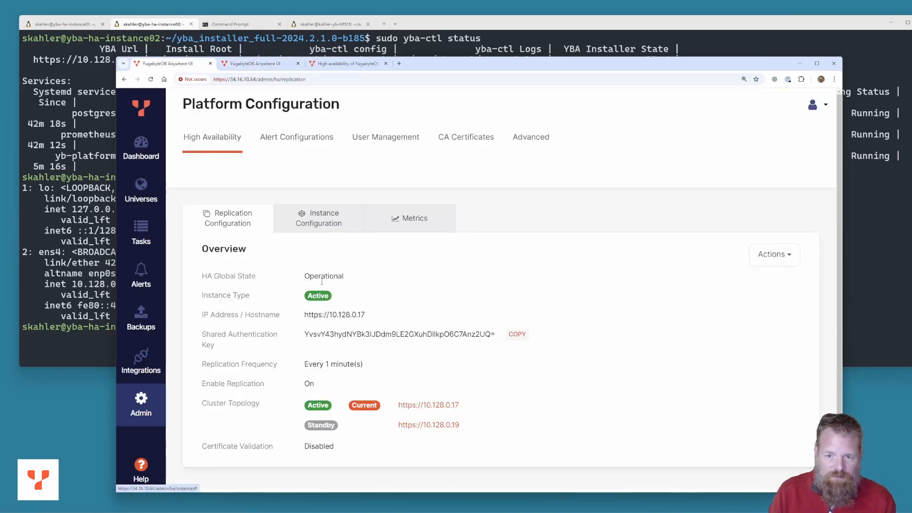
click(151, 79)
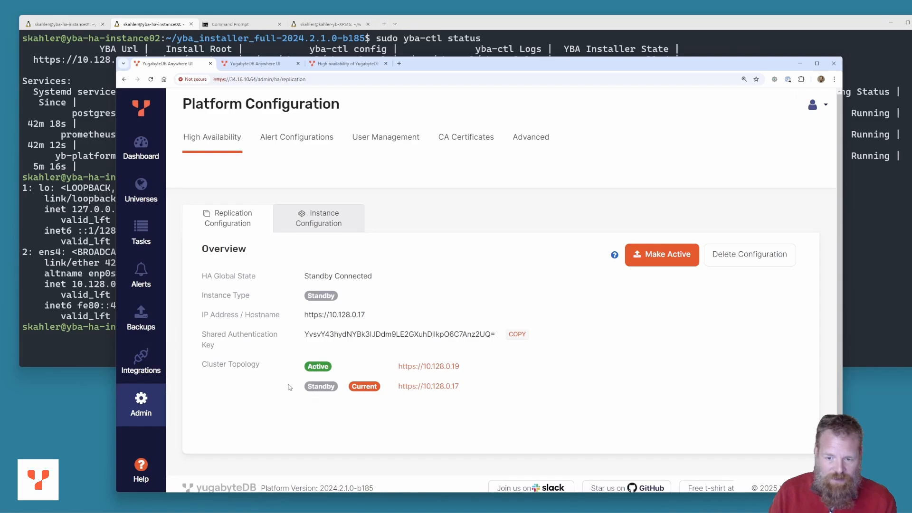
click(145, 195)
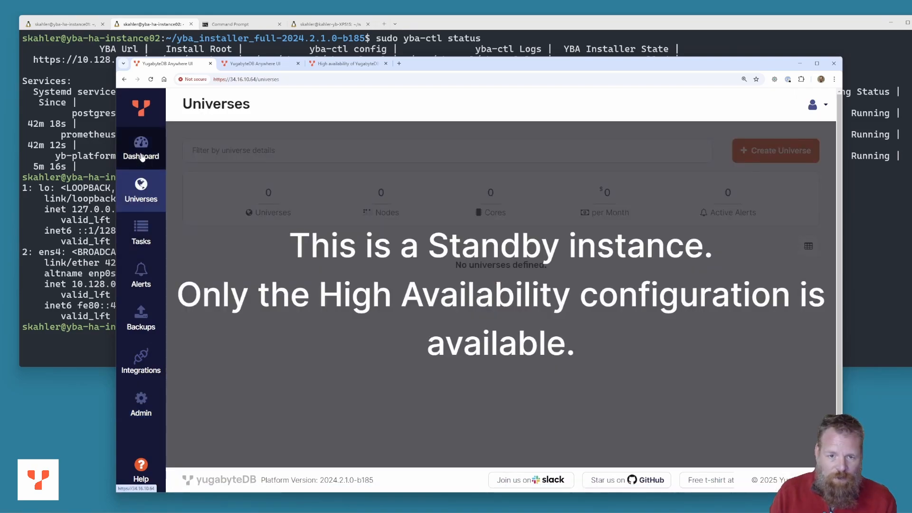
click(142, 157)
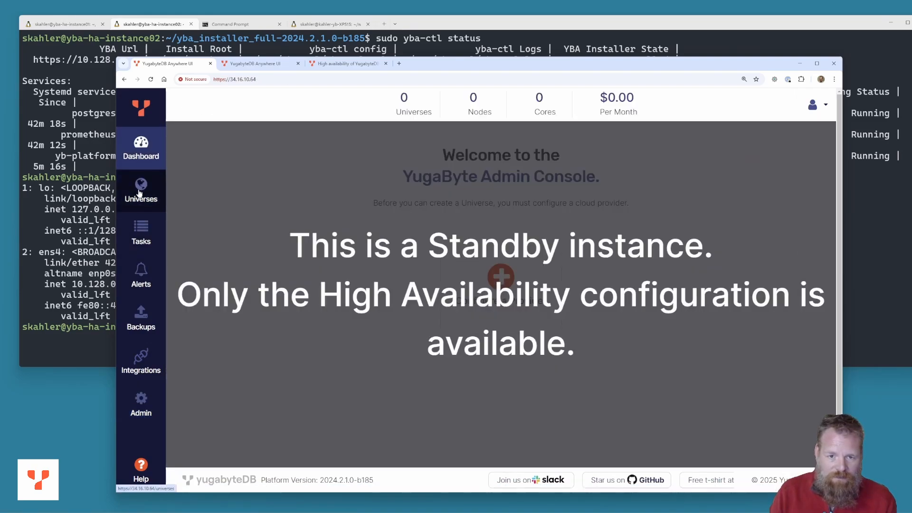
click(140, 240)
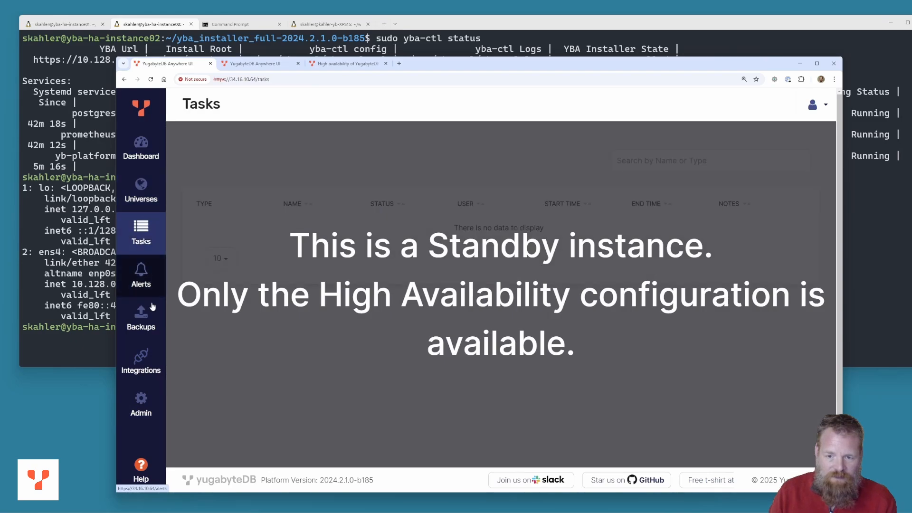
click(143, 406)
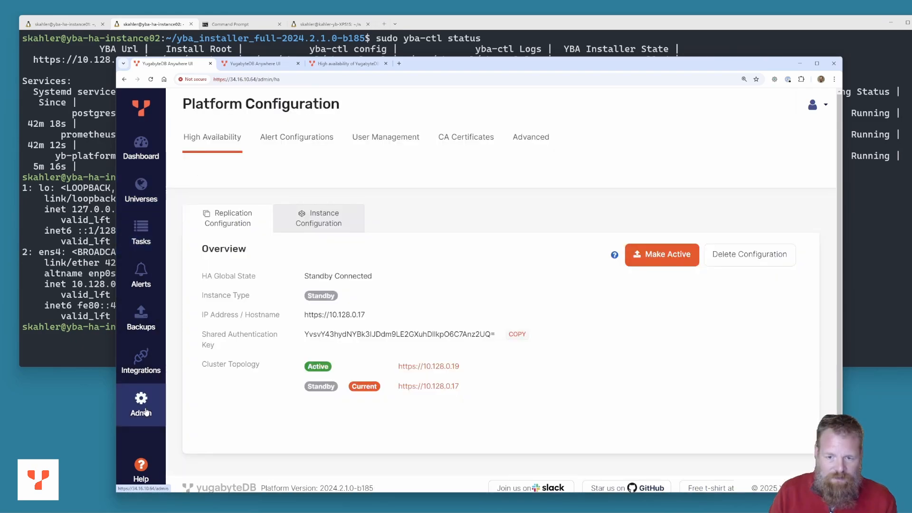
click(250, 65)
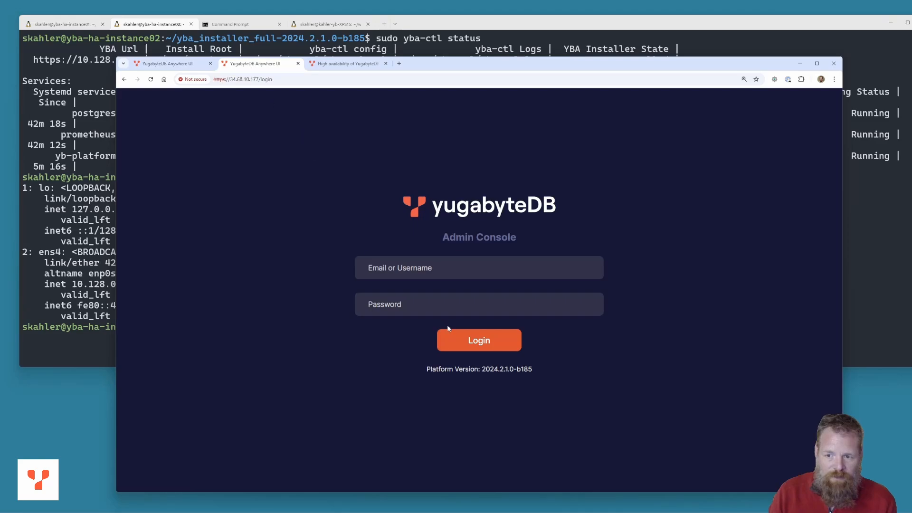
Sign in to the promoted instance with the admin e-mail and password
click(391, 268)
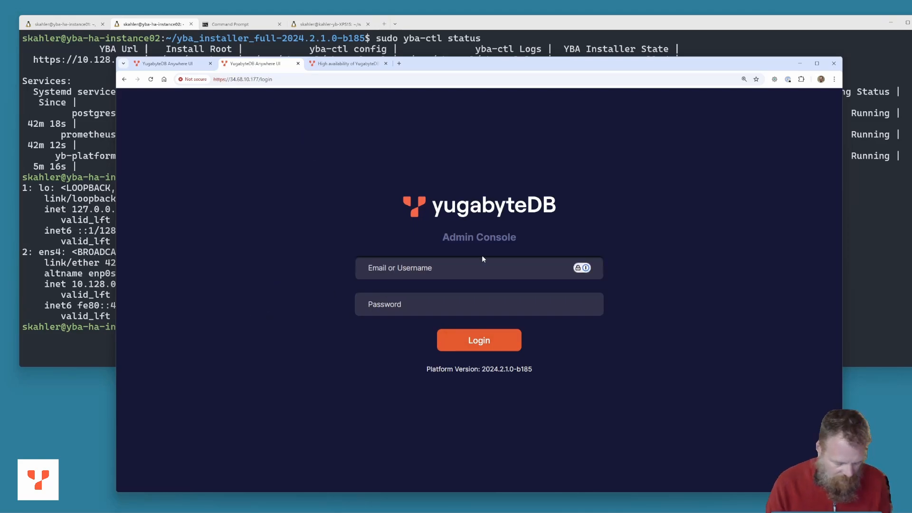
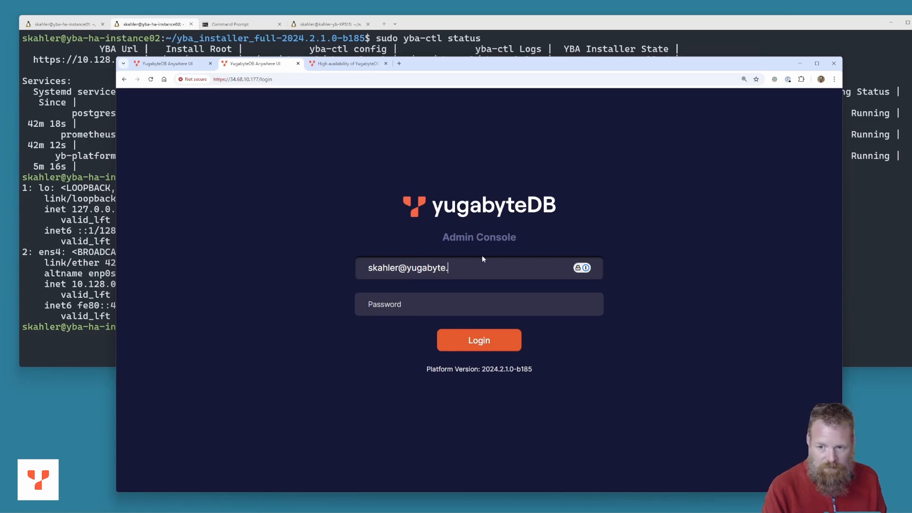
key(Tab)
text(•••)
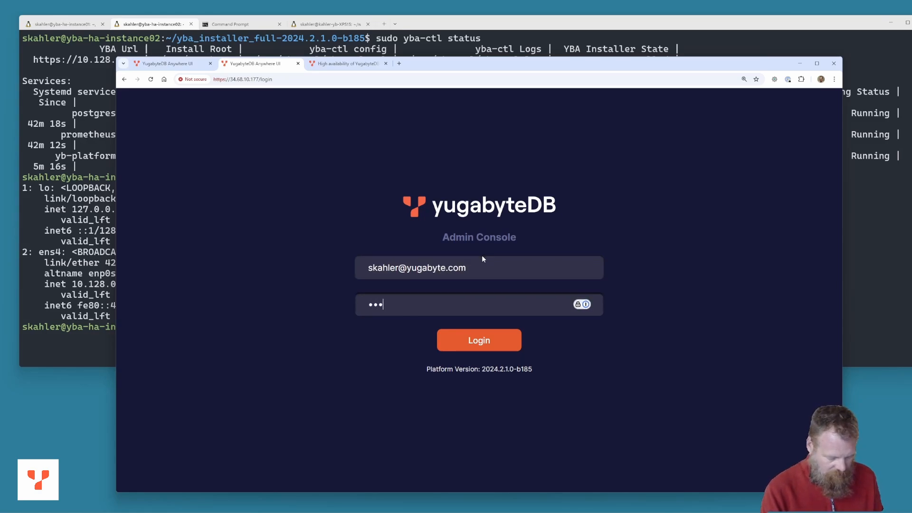
text(••••••)
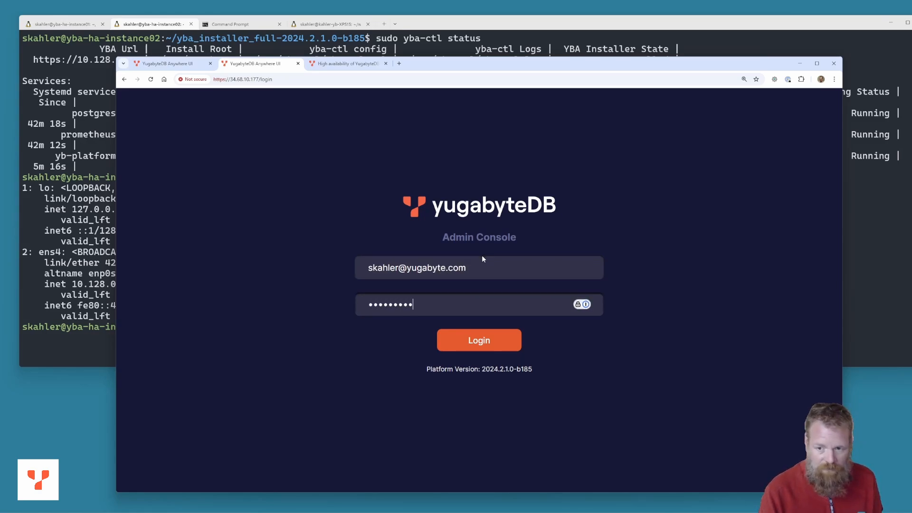
text(••)
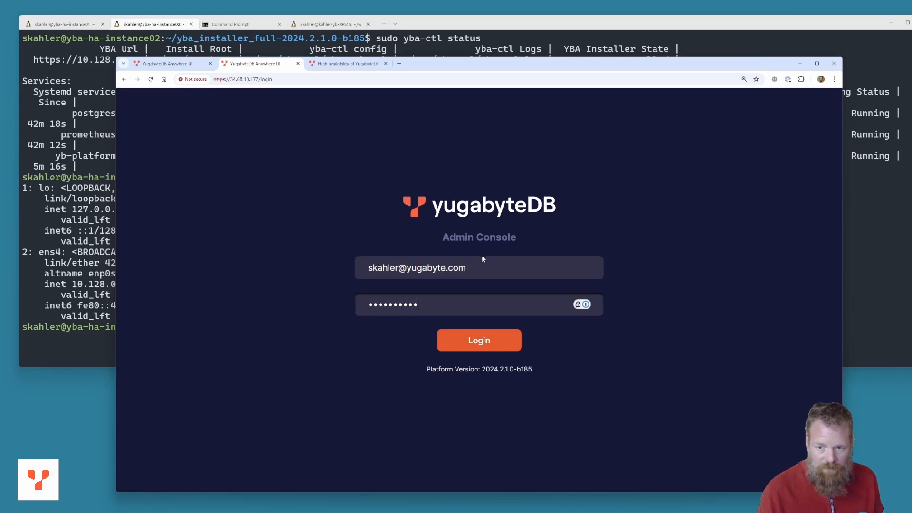
click(479, 341)
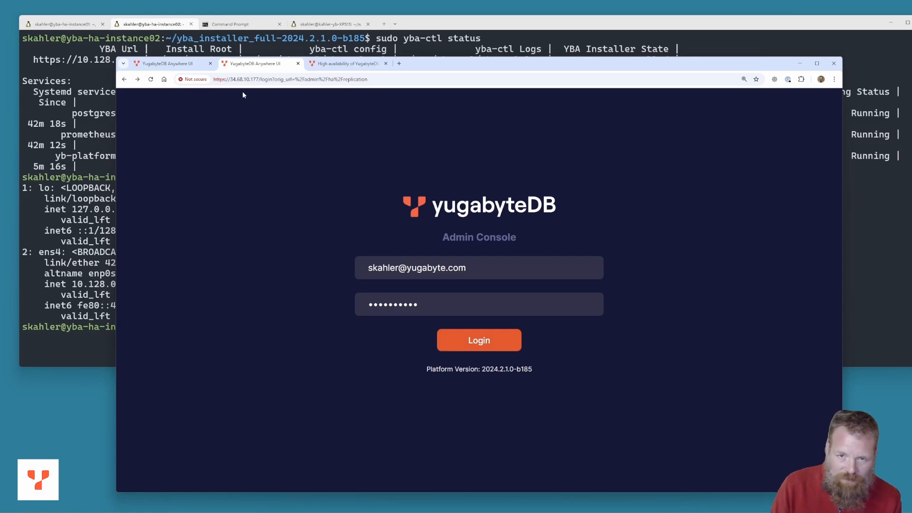
Remove the login redirect from the URL, reload, and sign in again with the admin credentials
drag(261, 79, 423, 80)
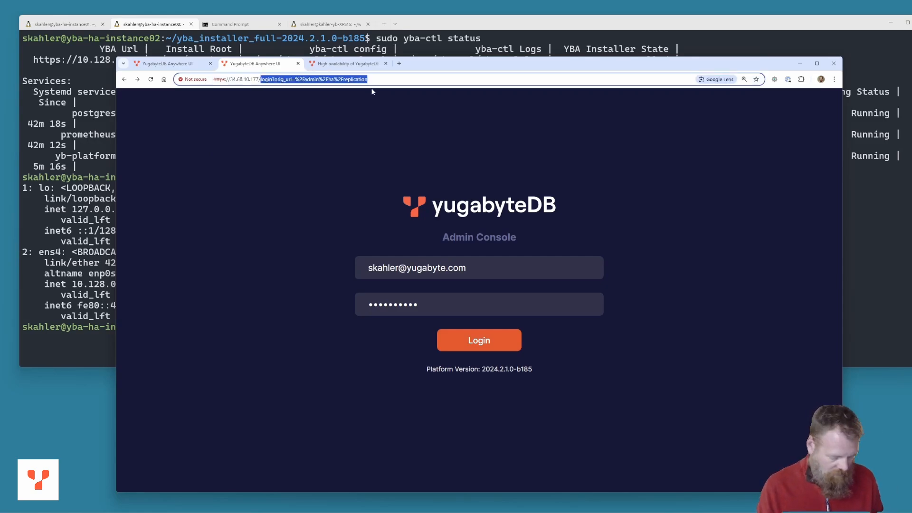
key(BackSpace)
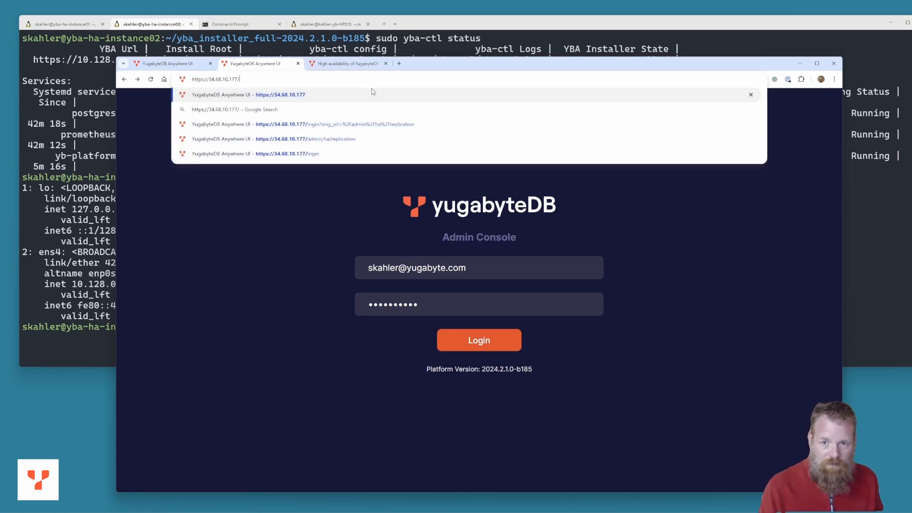
click(151, 80)
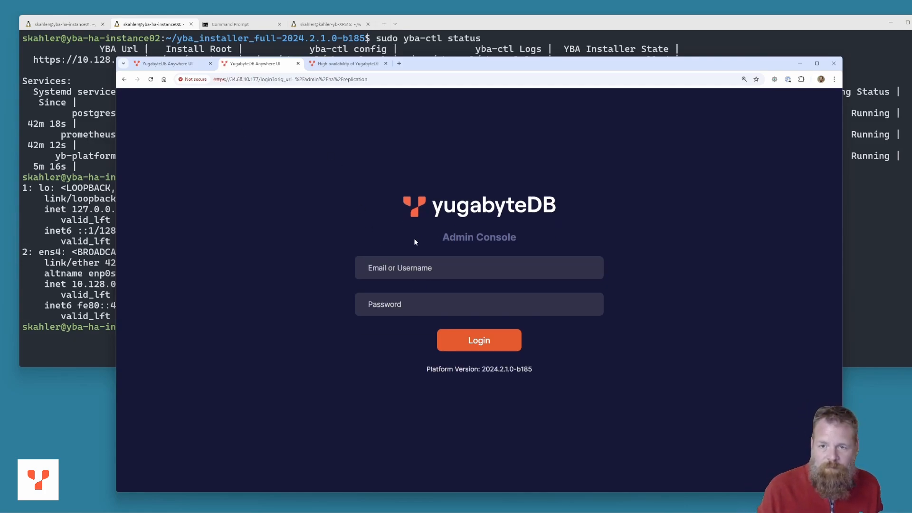
click(412, 267)
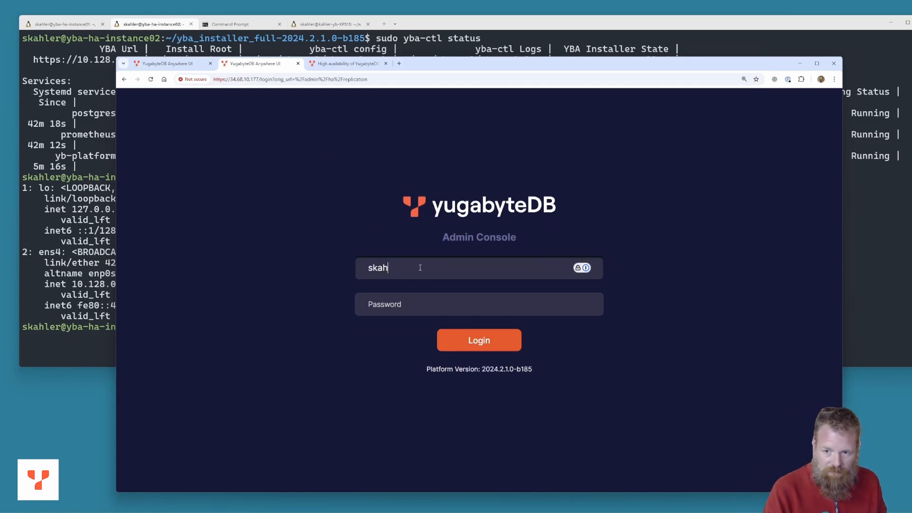
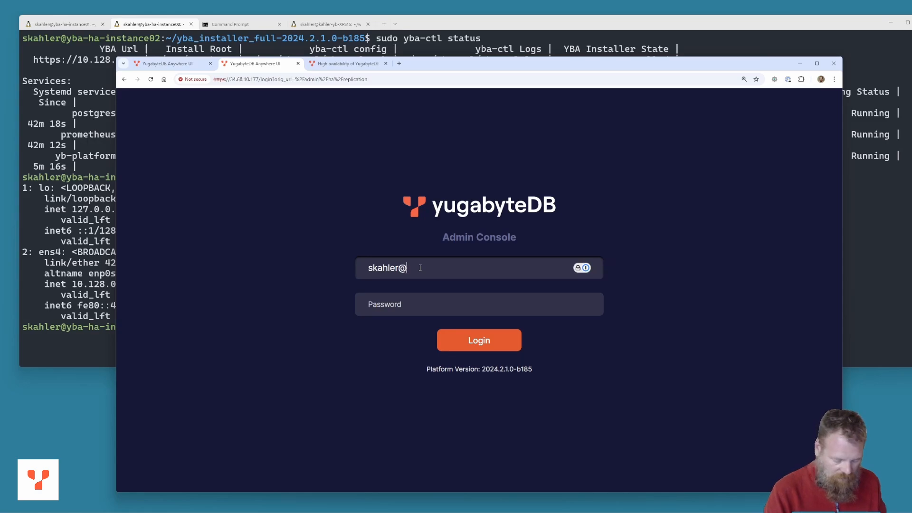
key(Tab)
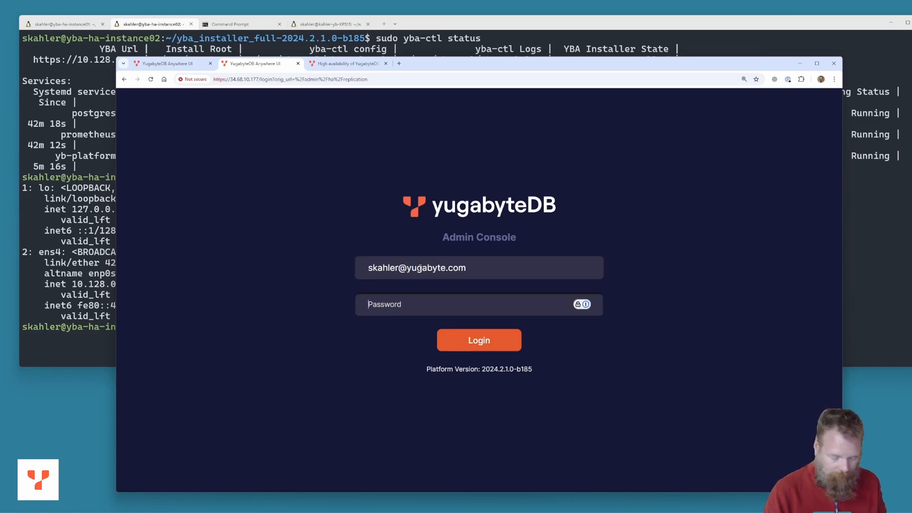
text(••••••••)
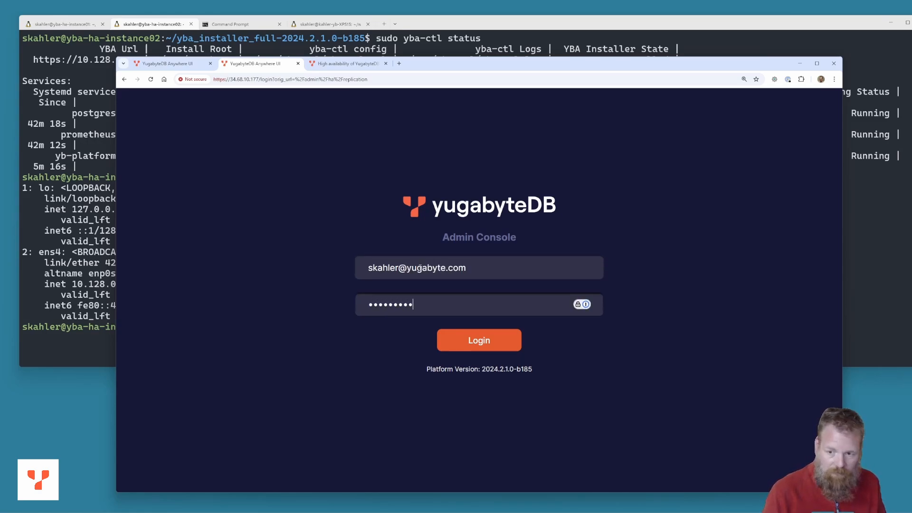
click(481, 340)
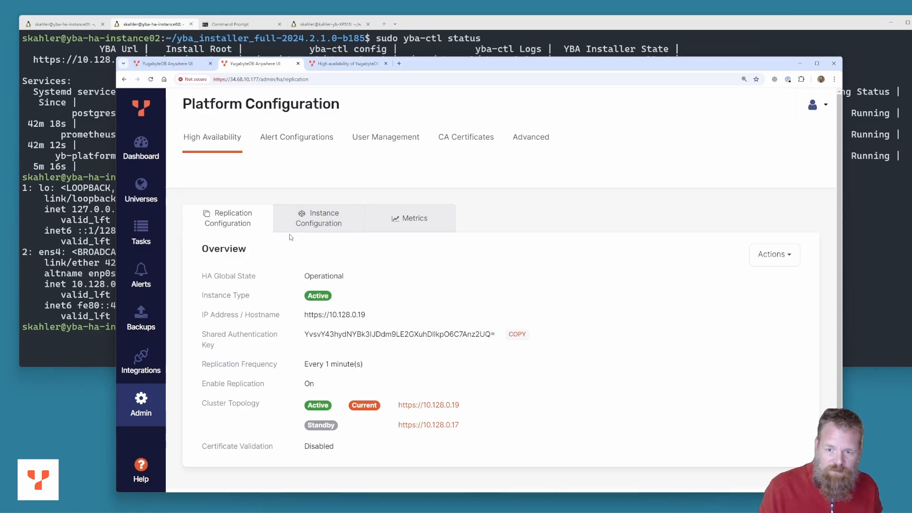
Check both instances' HA lists show 10.128.0.19 active and 10.128.0.17 standby
click(315, 223)
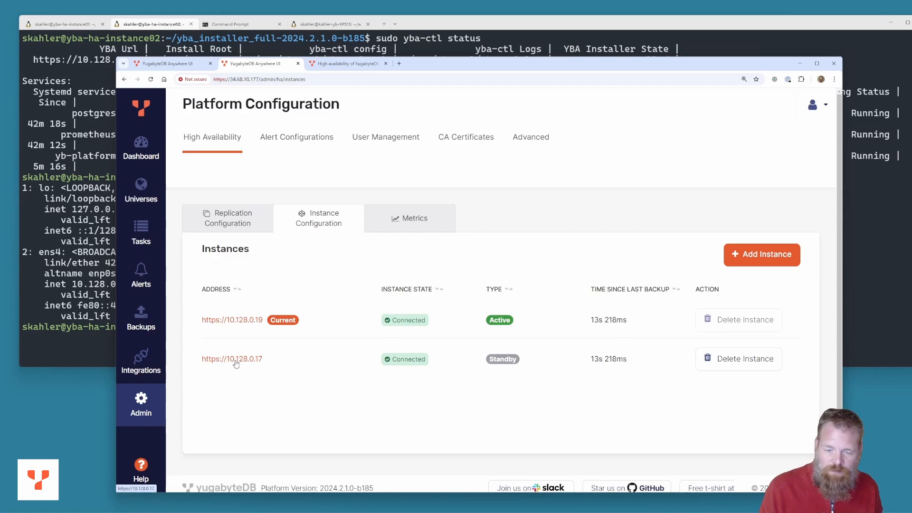
click(171, 64)
click(321, 219)
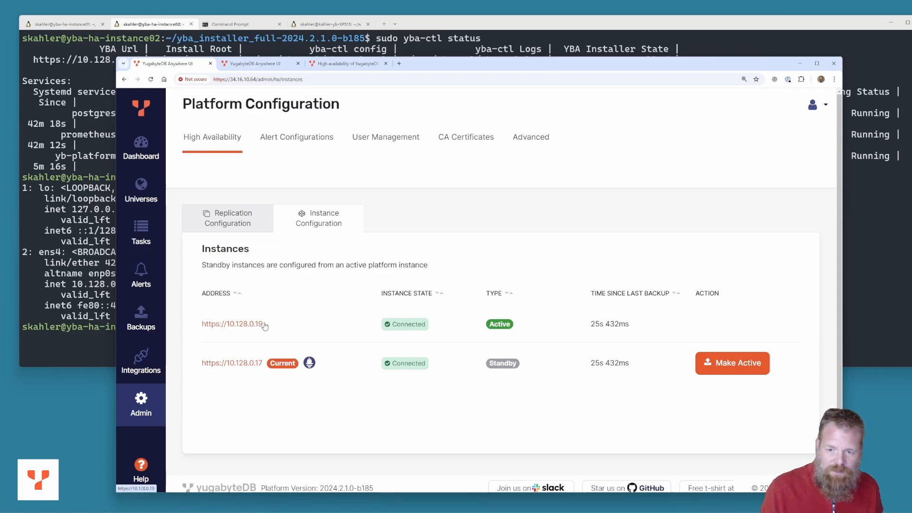
click(255, 67)
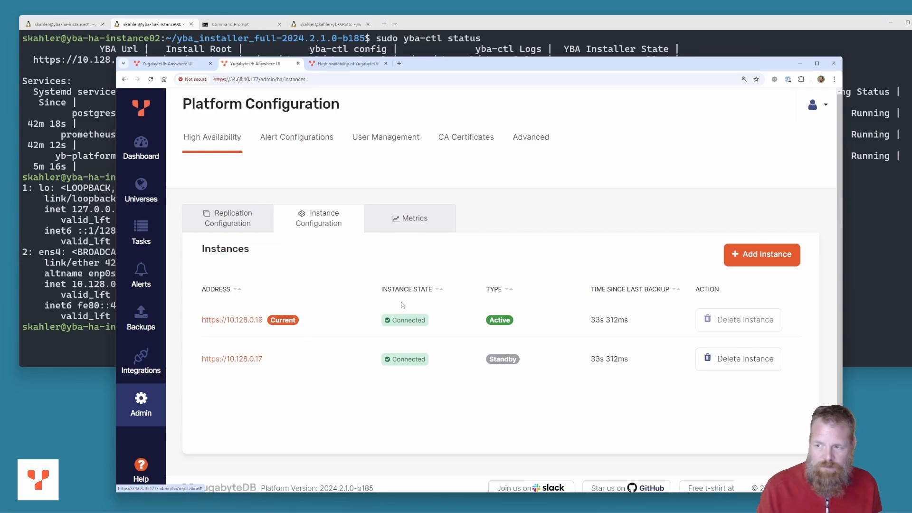
Browse Universes, Dashboard, Tasks and Alerts on the new active, ending on the Dashboard
click(145, 189)
click(148, 163)
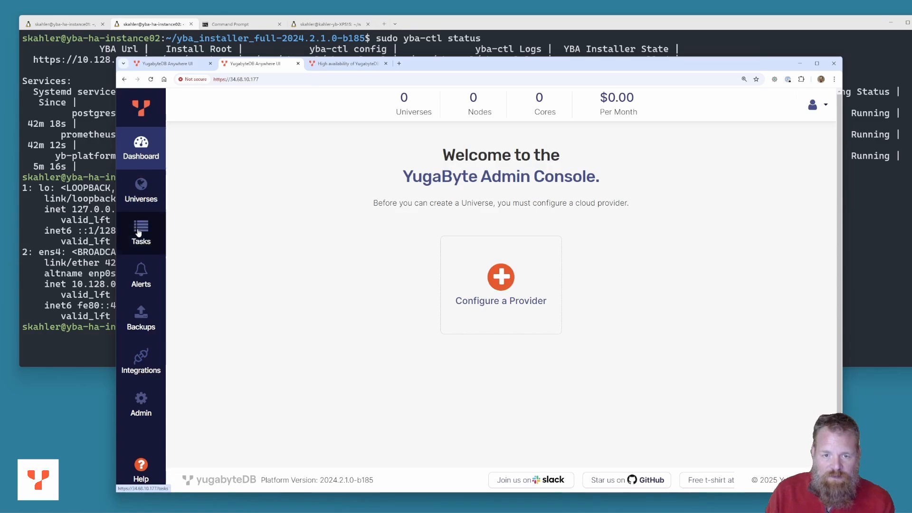
click(139, 234)
click(147, 285)
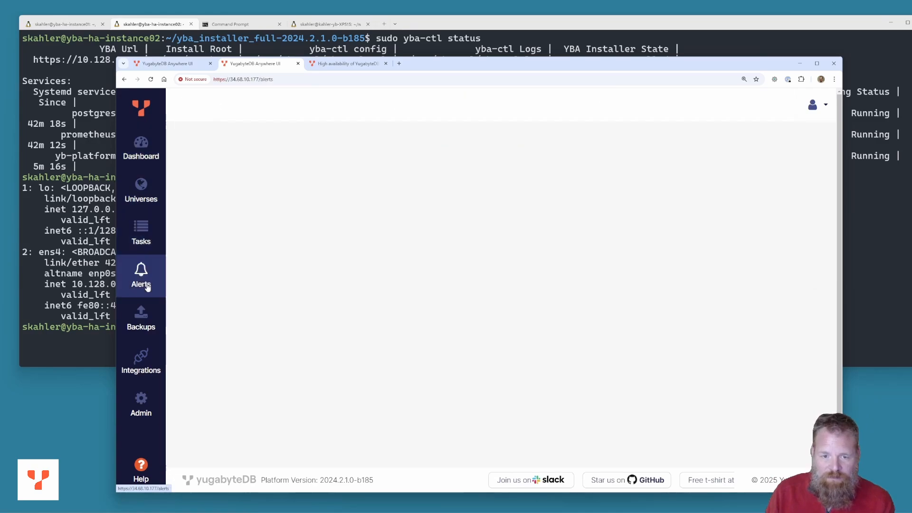
click(141, 148)
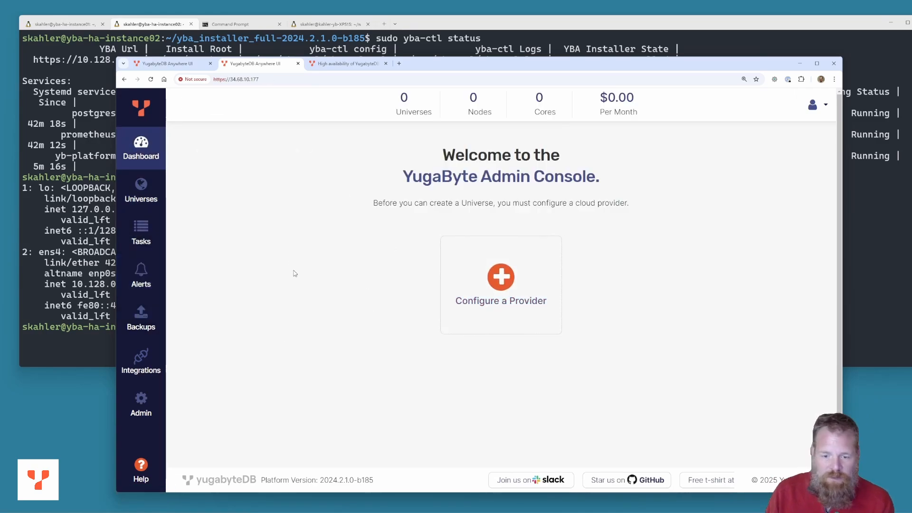